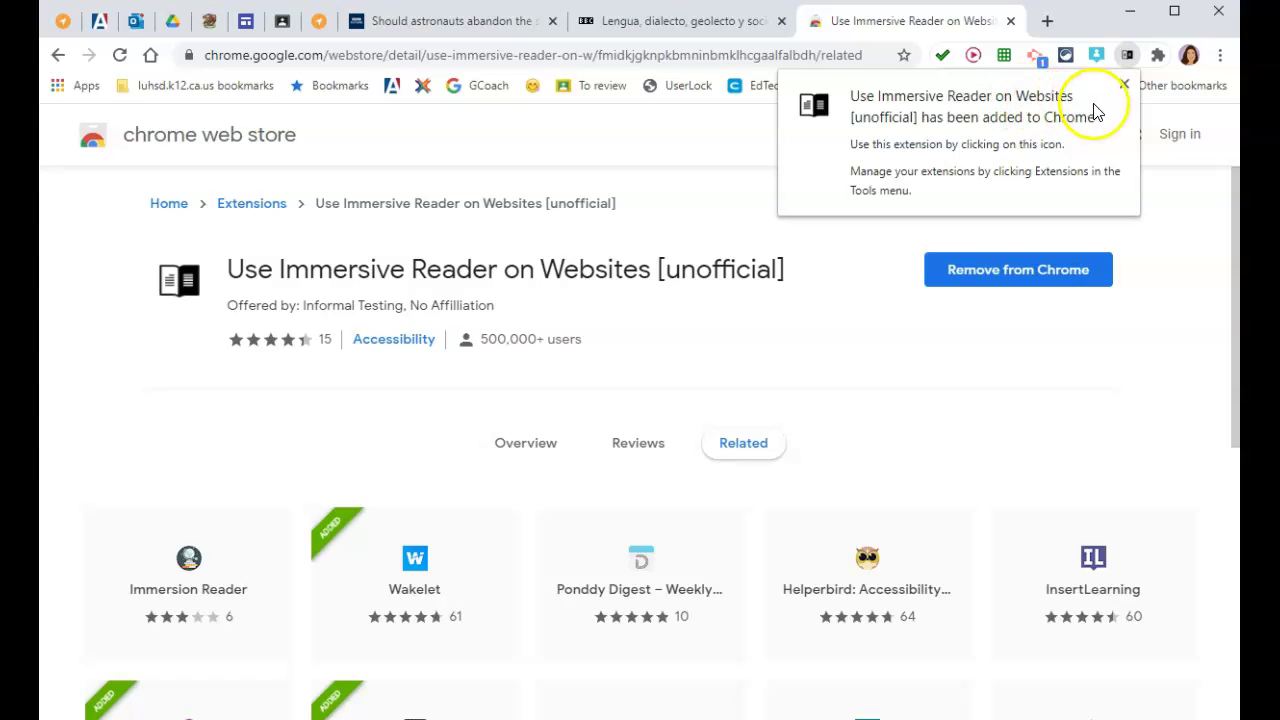
- Pin the Use Immersive Reader on Websites extension to the browser toolbar
{"action": "left_click", "coordinate": [1178, 230]}
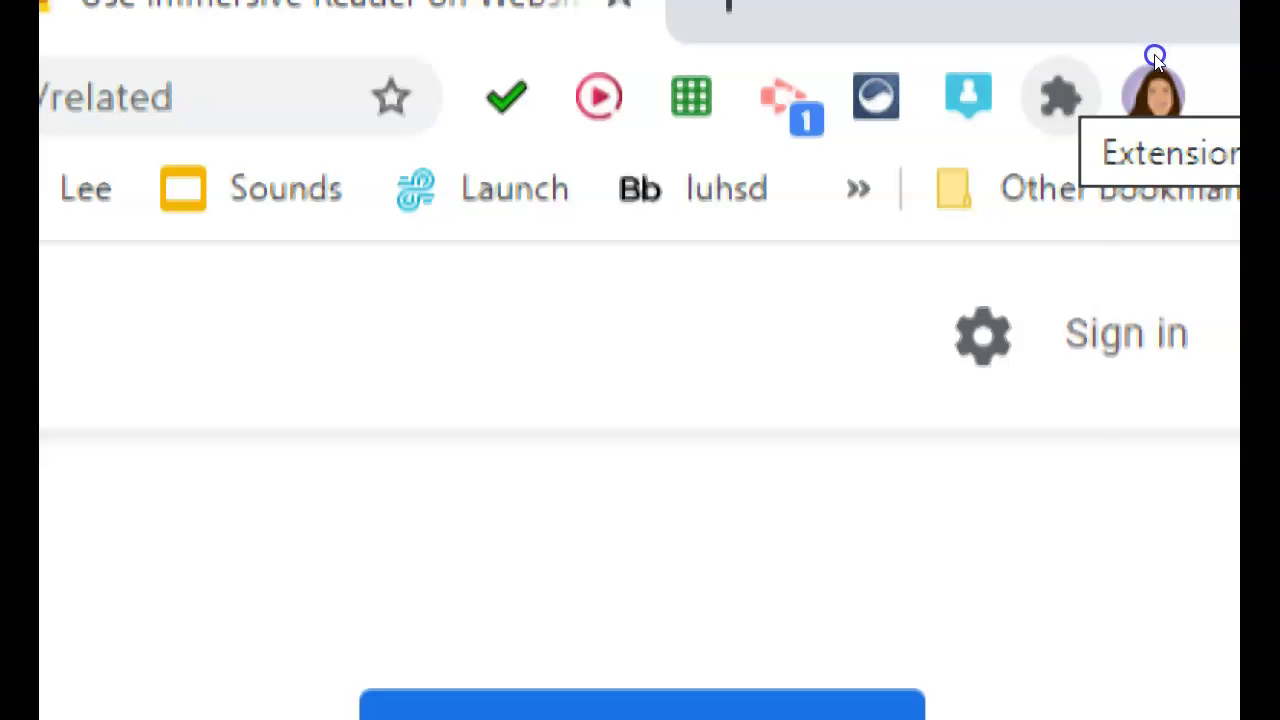
{"action": "left_click", "coordinate": [1060, 95]}
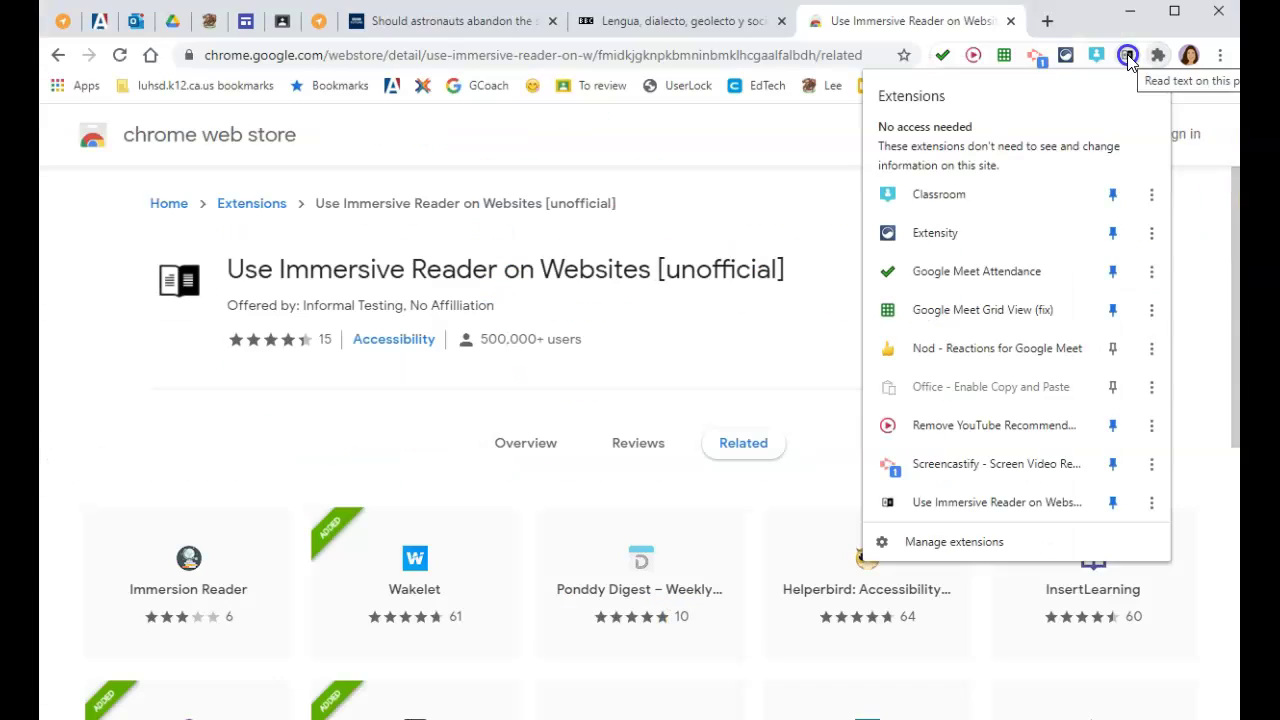
- Switch to the BBC Future article about astronauts and the space station and reload the page
{"action": "left_click", "coordinate": [493, 28]}
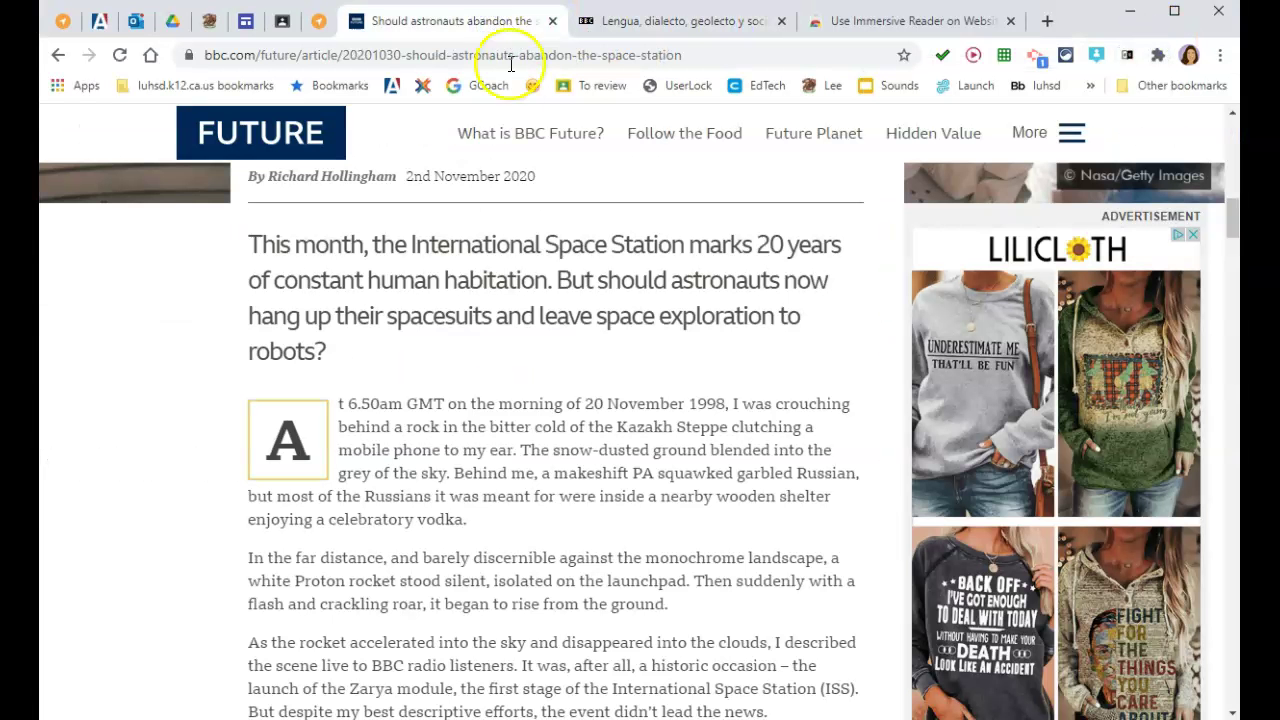
{"action": "left_click", "coordinate": [118, 55]}
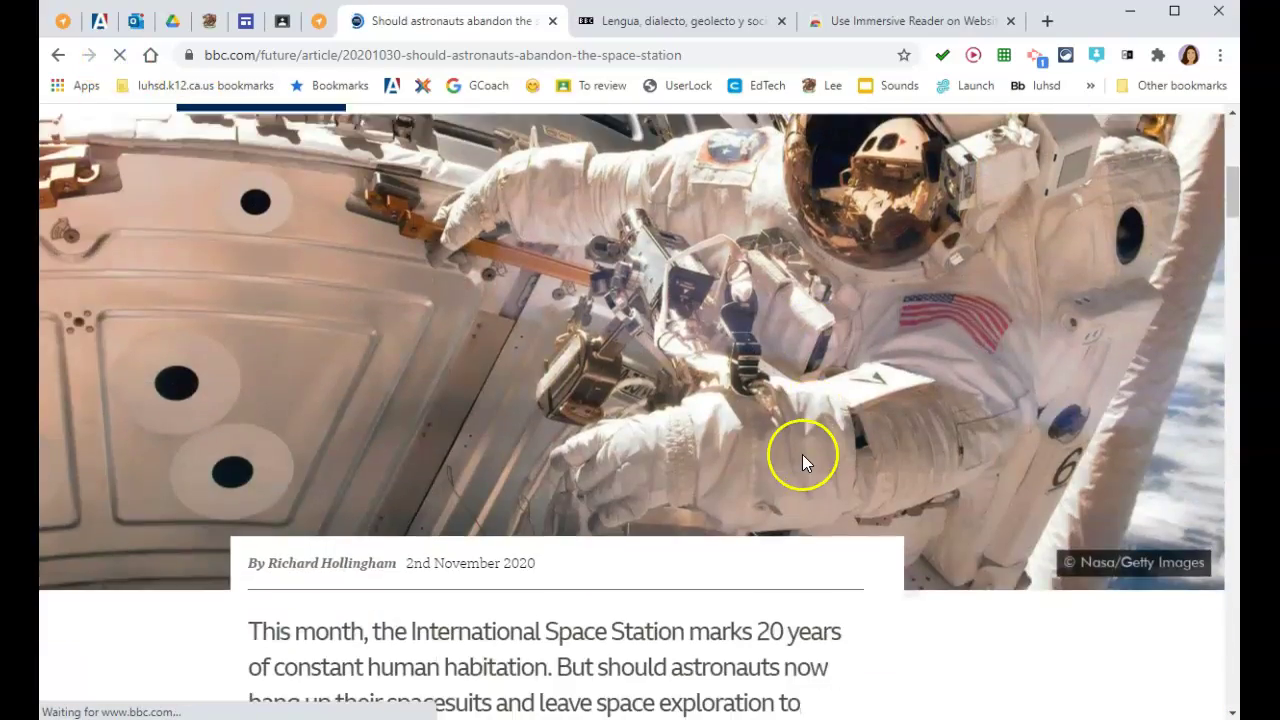
- Select the article's first four body paragraphs, send them to Immersive Reader with Help me read this, and bring its header into view
{"action": "scroll", "coordinate": [802, 454], "scroll_direction": "down", "scroll_amount": 7}
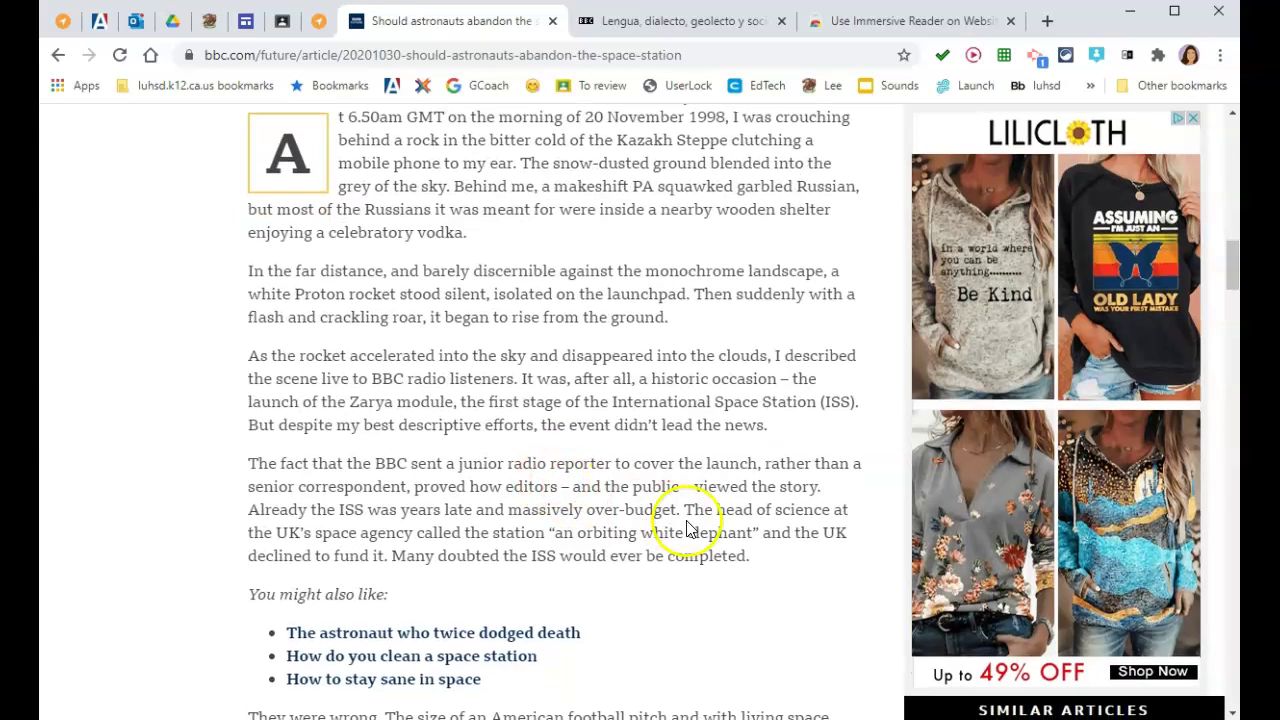
{"action": "left_click_drag", "start_coordinate": [800, 568], "coordinate": [340, 170]}
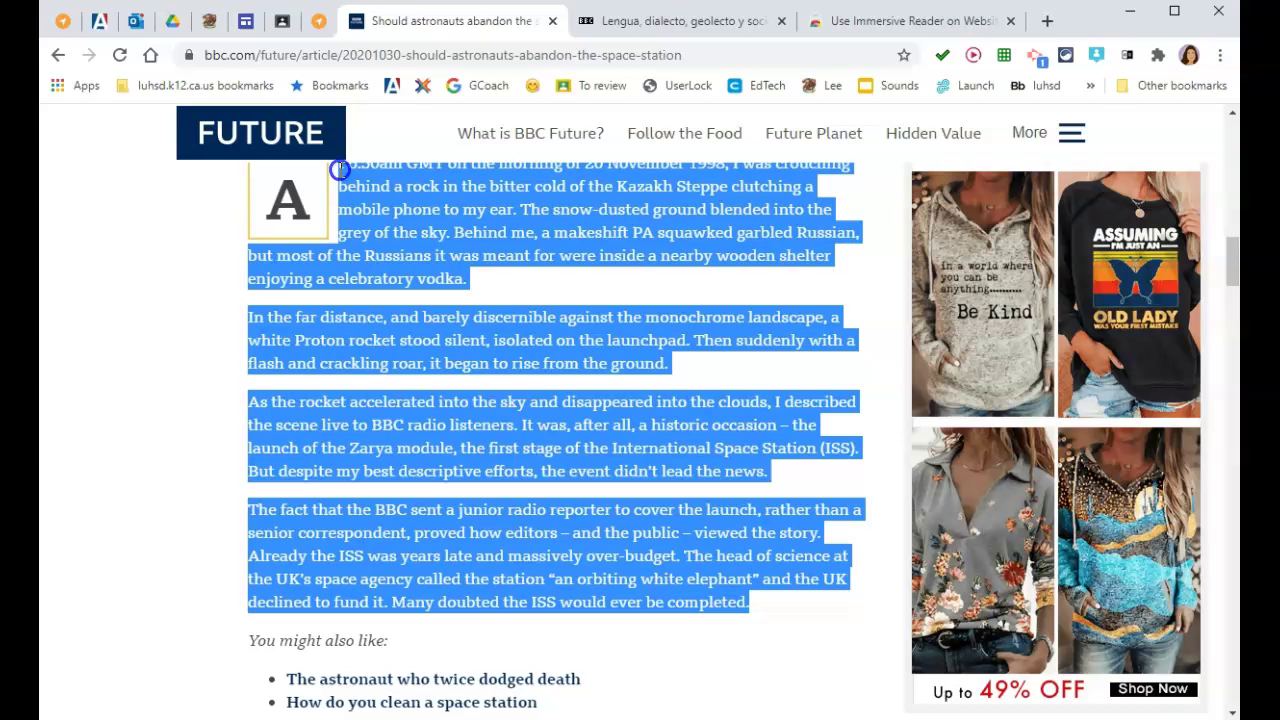
{"action": "right_click", "coordinate": [493, 228]}
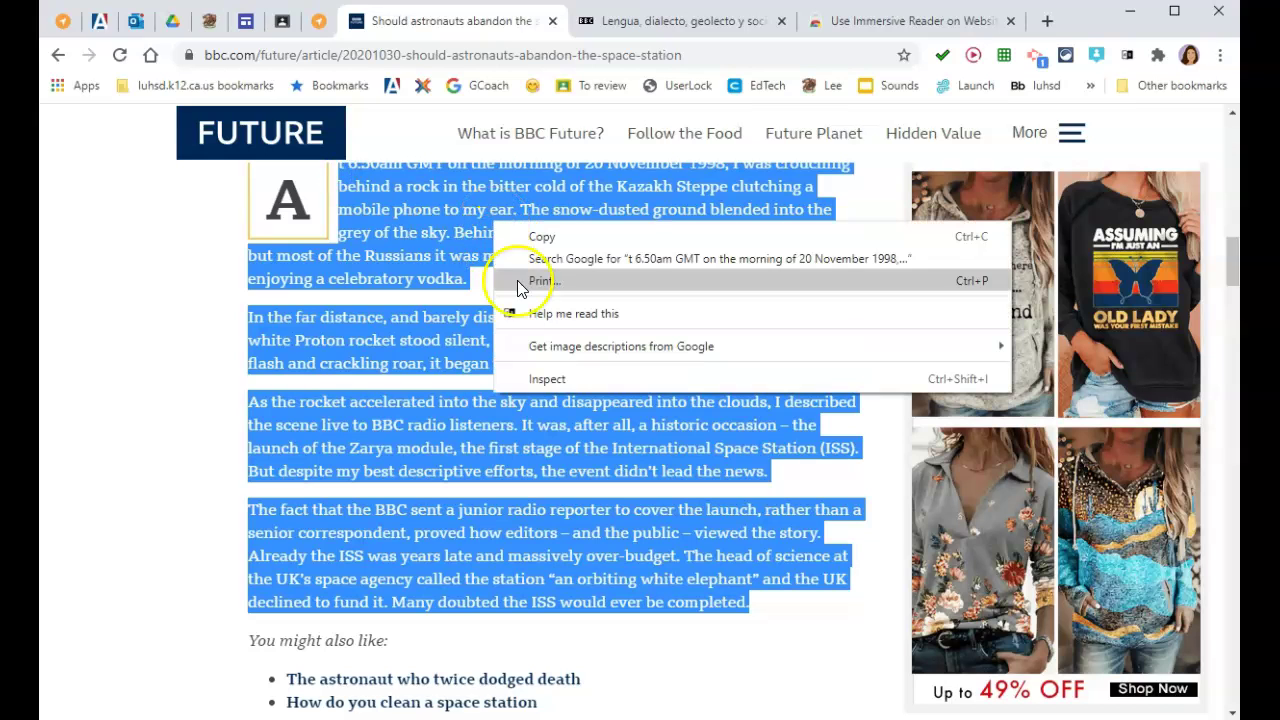
{"action": "left_click", "coordinate": [530, 318]}
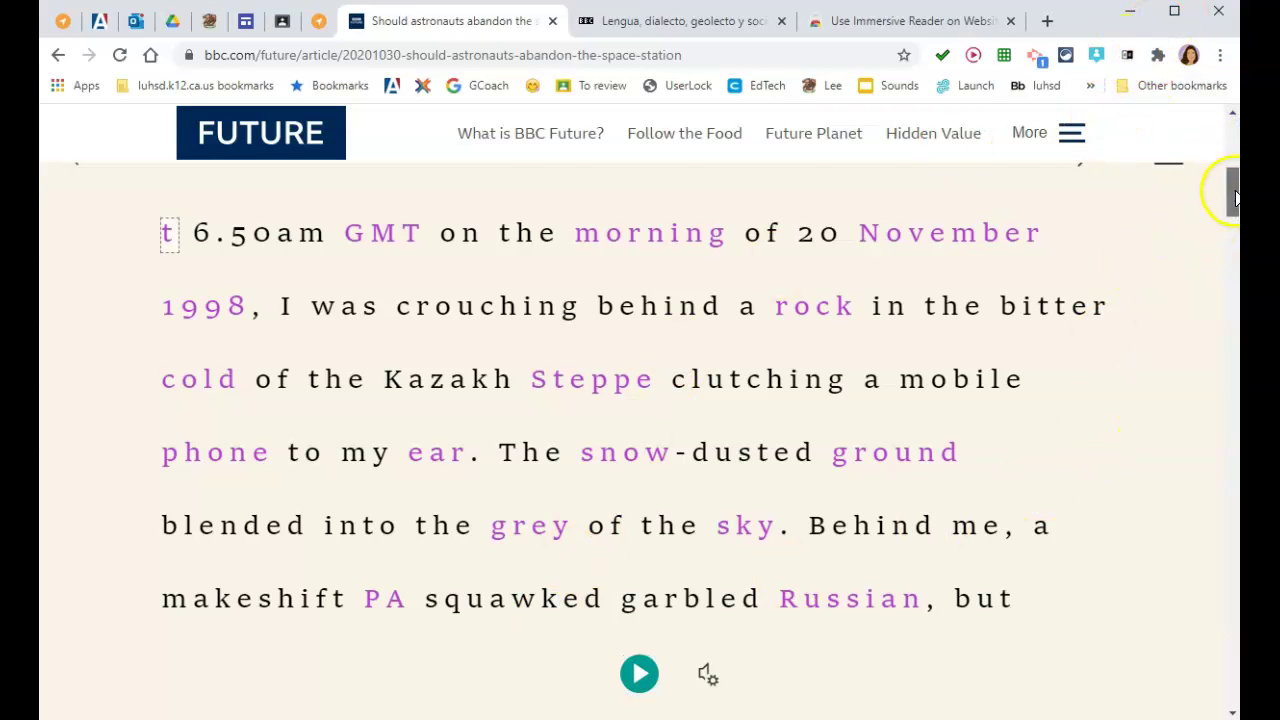
{"action": "left_click_drag", "start_coordinate": [1234, 193], "coordinate": [1234, 136]}
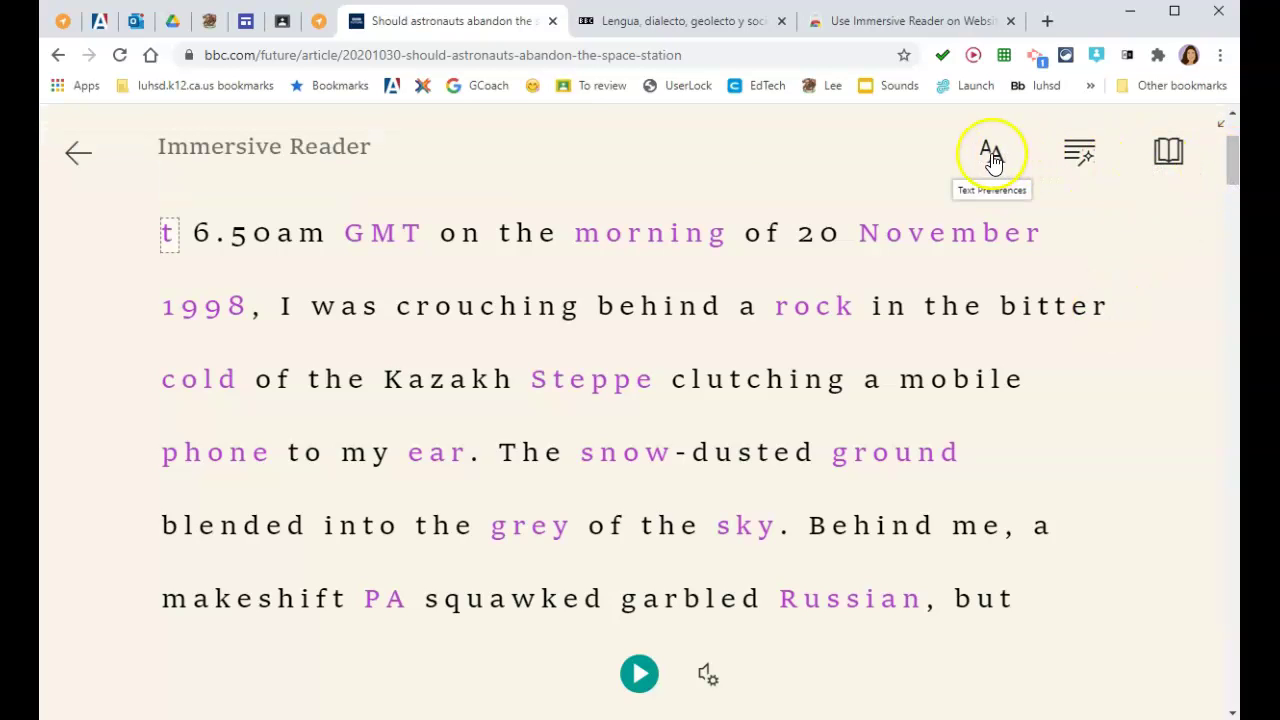
- Set the reader's font to Calibri in the text preferences
{"action": "left_click", "coordinate": [991, 157]}
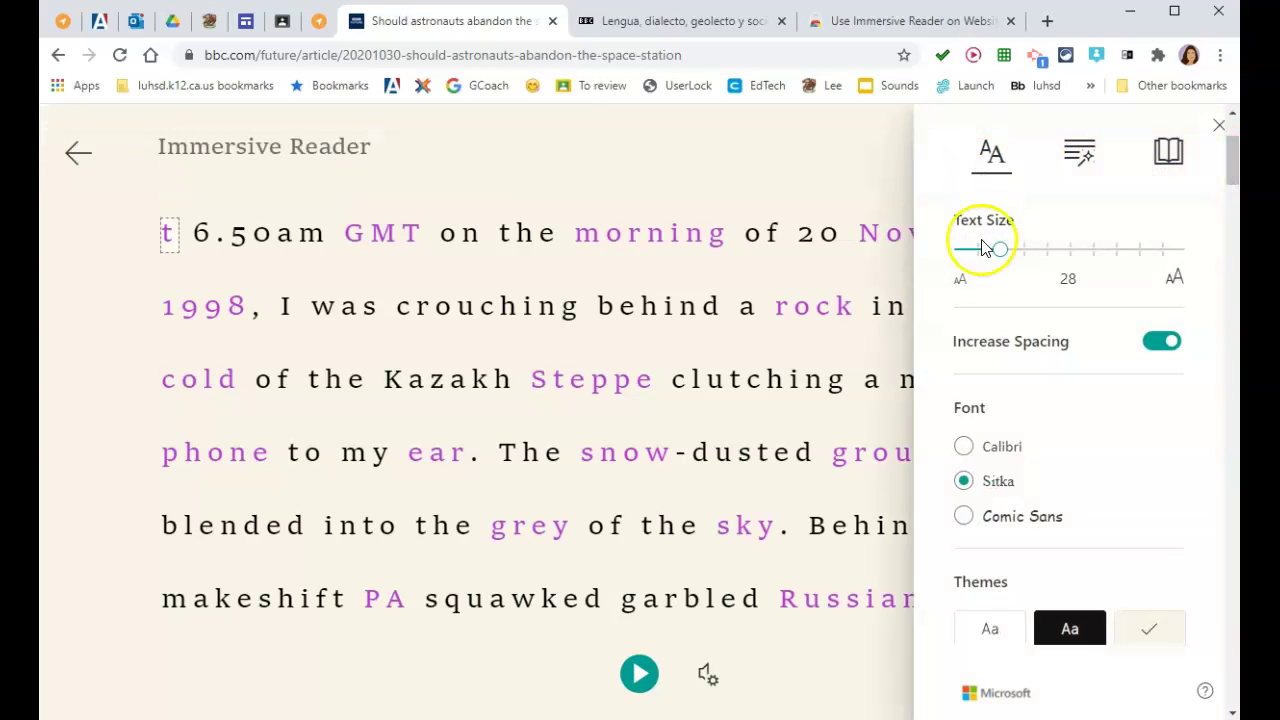
{"action": "left_click", "coordinate": [991, 452]}
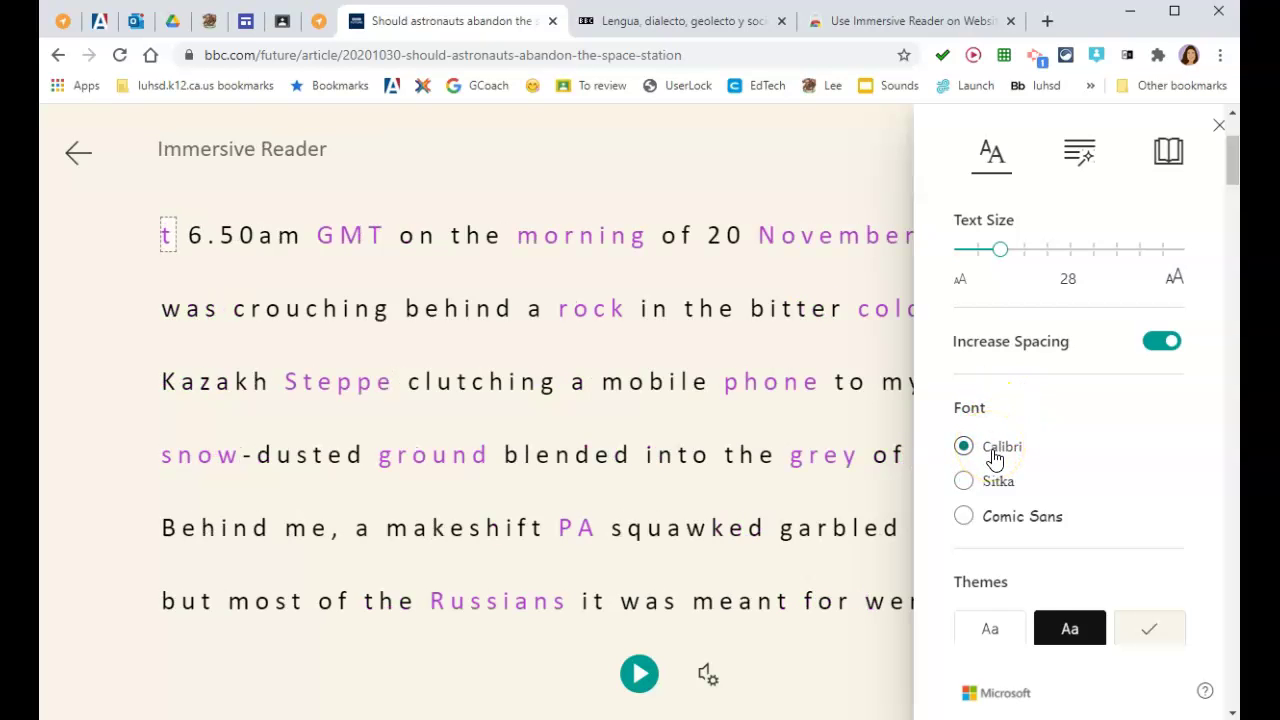
- Try the black theme on the reader text and restore the cream theme
{"action": "left_click", "coordinate": [1069, 630]}
{"action": "scroll", "coordinate": [1071, 630], "scroll_direction": "down", "scroll_amount": 2}
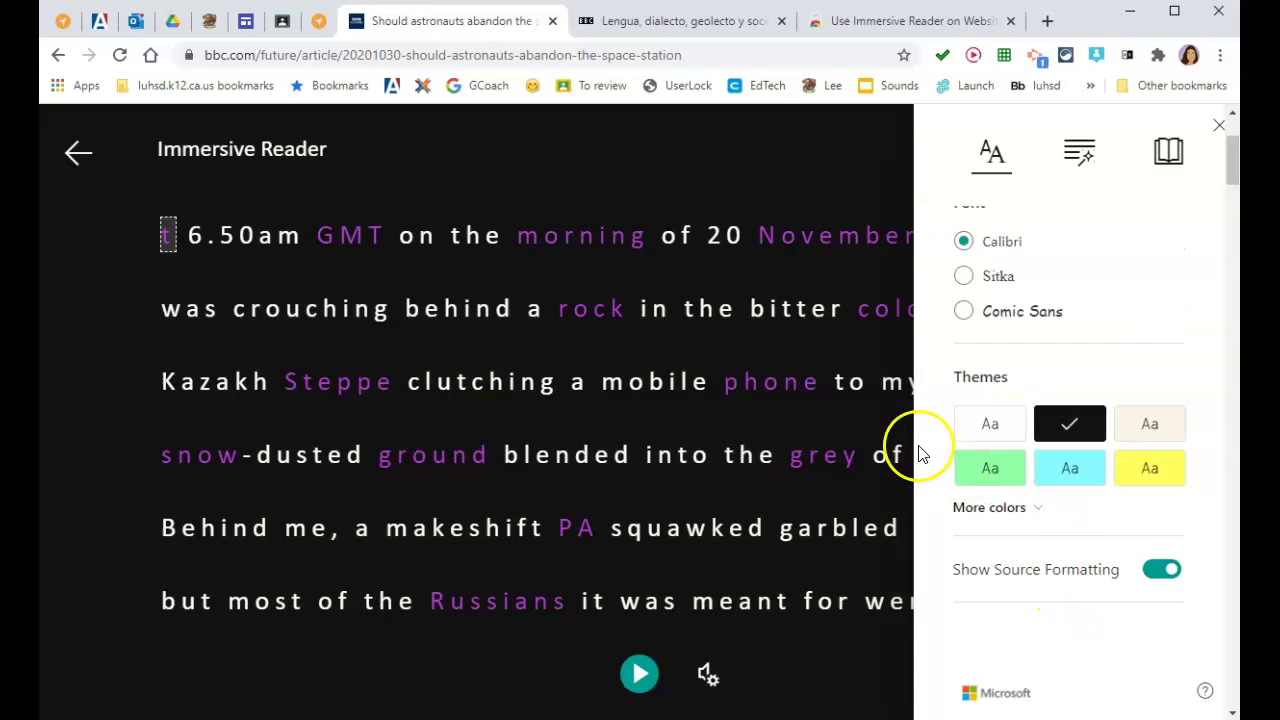
{"action": "scroll", "coordinate": [900, 445], "scroll_direction": "down", "scroll_amount": 4}
{"action": "scroll", "coordinate": [871, 434], "scroll_direction": "up", "scroll_amount": 3}
{"action": "left_click", "coordinate": [1150, 430]}
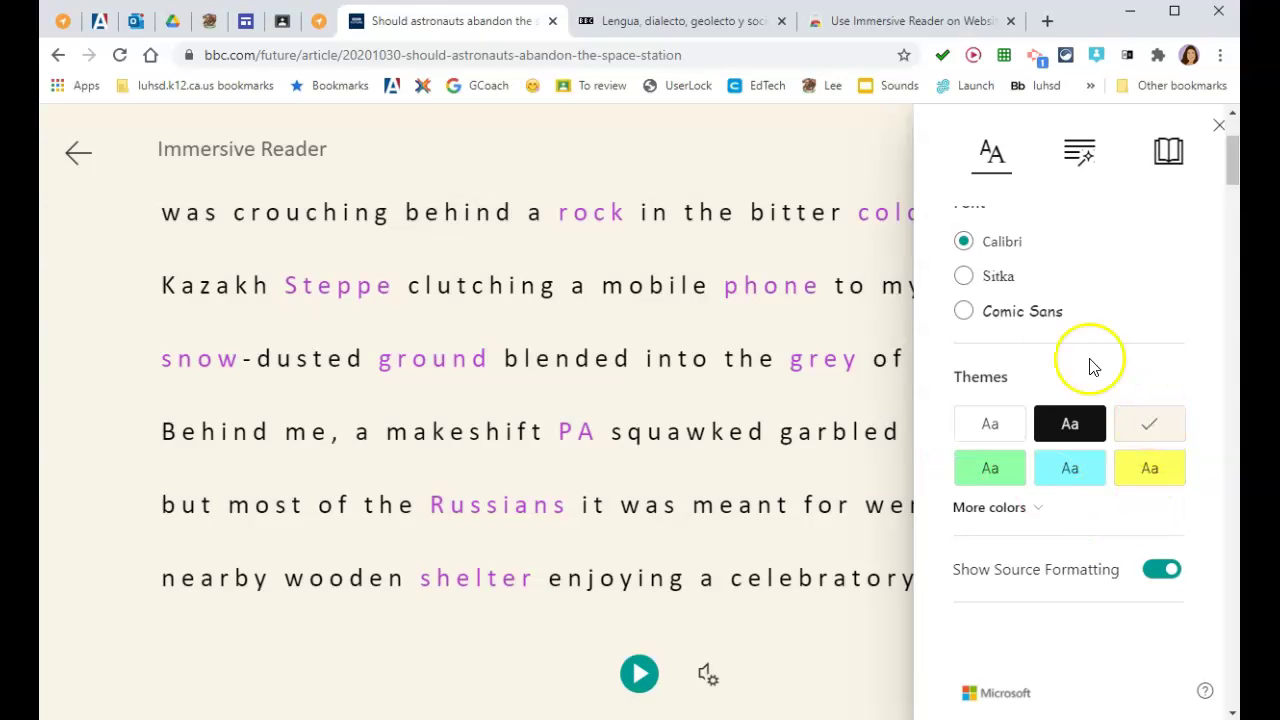
- Turn off noun highlighting and turn on adverb highlighting with part-of-speech labels shown
{"action": "left_click", "coordinate": [1079, 150]}
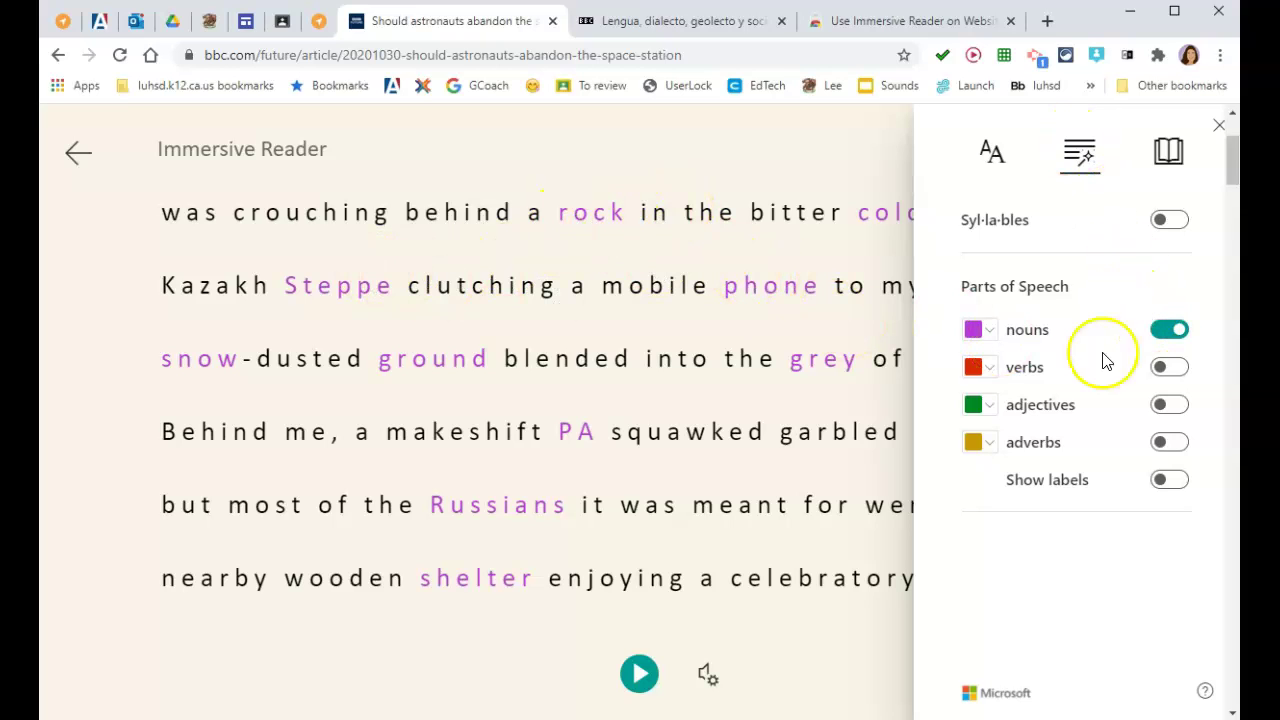
{"action": "left_click", "coordinate": [1175, 333]}
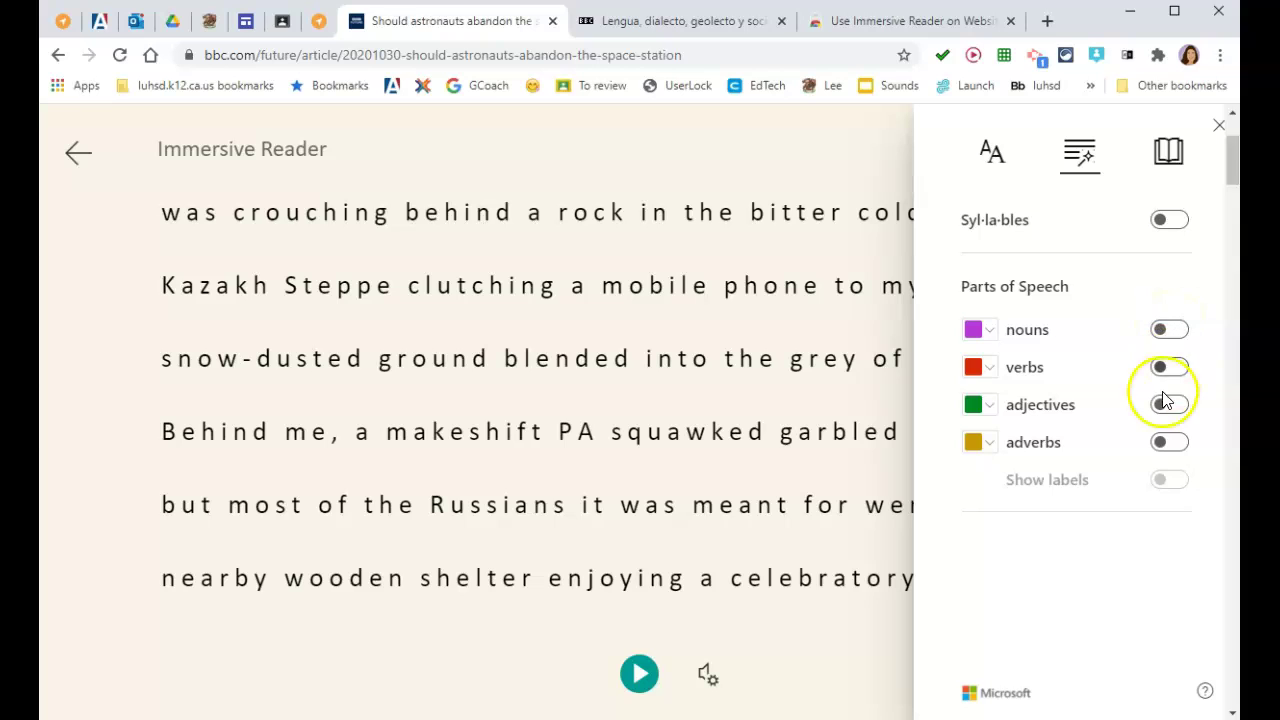
{"action": "left_click", "coordinate": [1166, 446]}
{"action": "left_click", "coordinate": [1172, 480]}
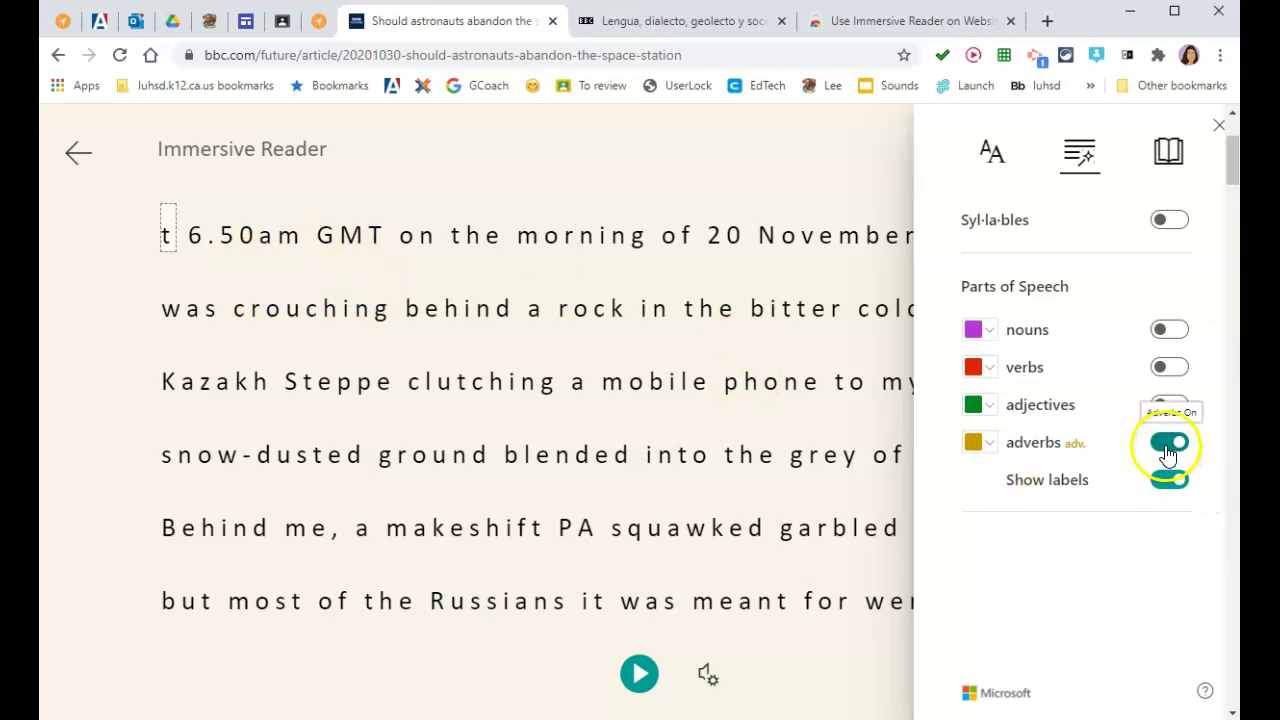
- Replace the adverb highlighting with noun highlighting
{"action": "left_click", "coordinate": [1168, 446]}
{"action": "left_click", "coordinate": [1170, 331]}
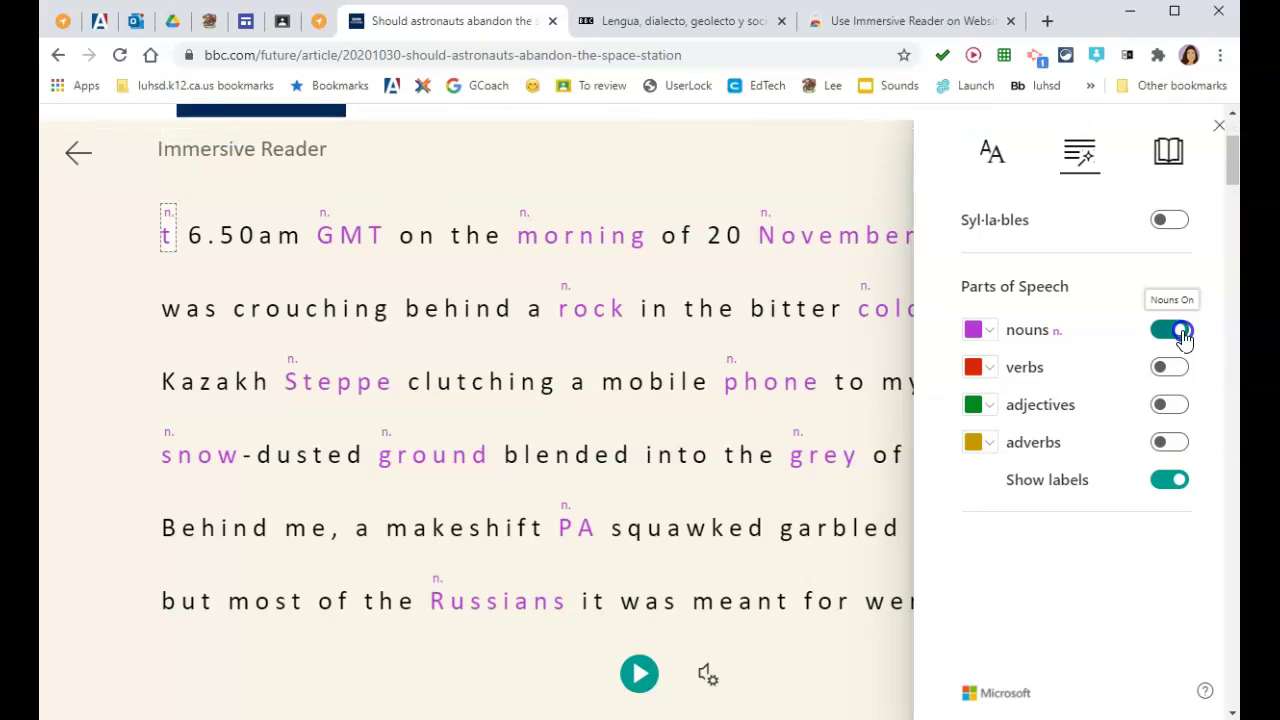
- Switch noun highlighting off again in the parts of speech options
{"action": "left_click", "coordinate": [1172, 153]}
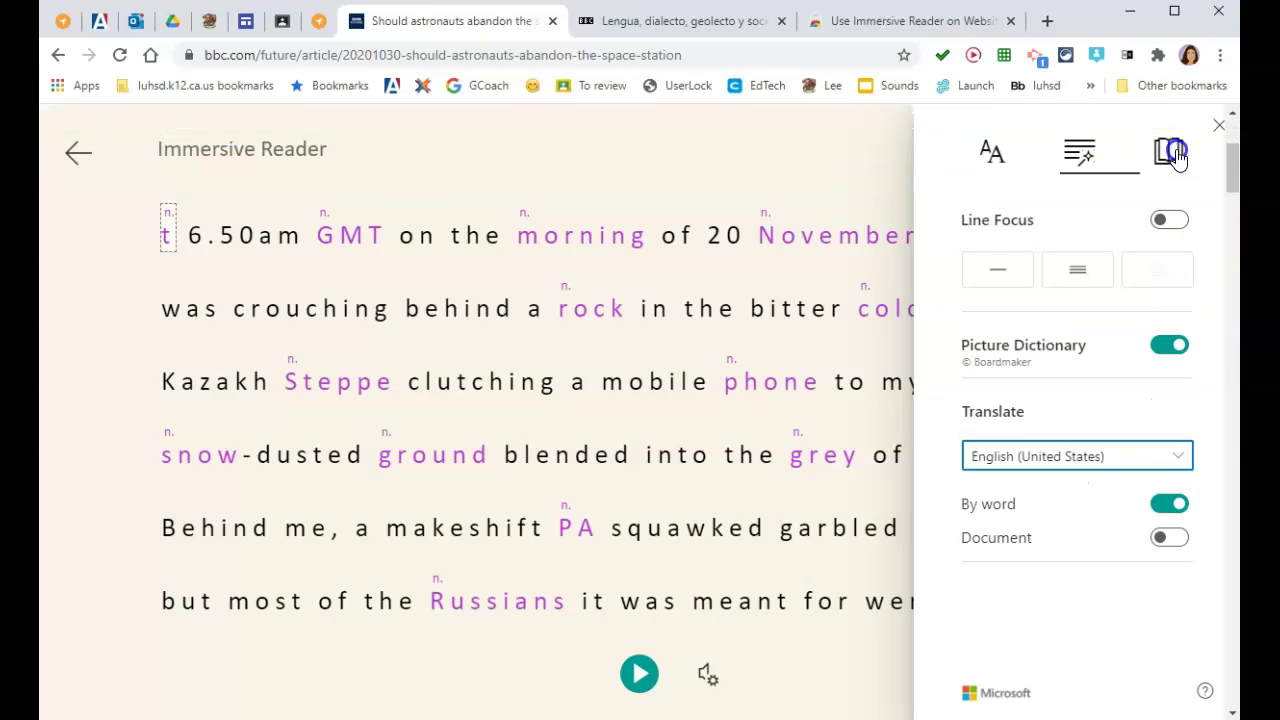
{"action": "left_click", "coordinate": [1082, 152]}
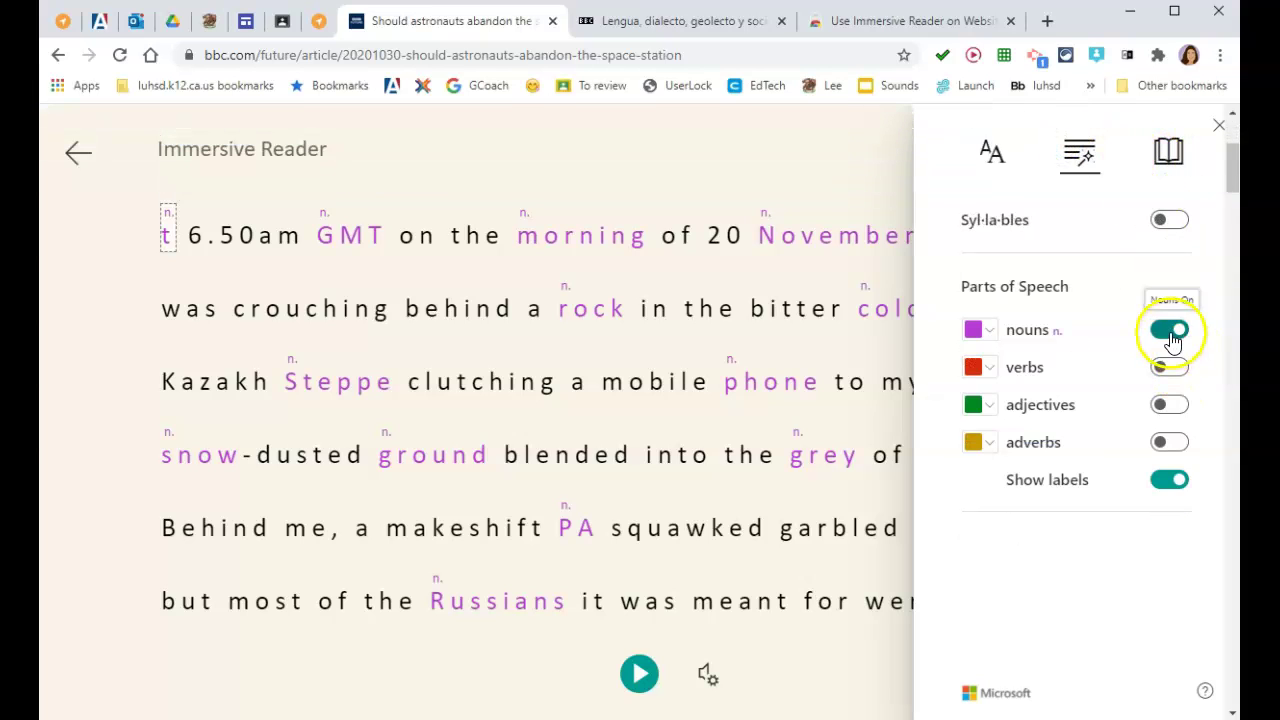
{"action": "left_click", "coordinate": [1169, 330]}
- Check that the reading preferences have Picture Dictionary on and look up the words "clutching", "phone" and "sky" in the text
{"action": "left_click", "coordinate": [1168, 153]}
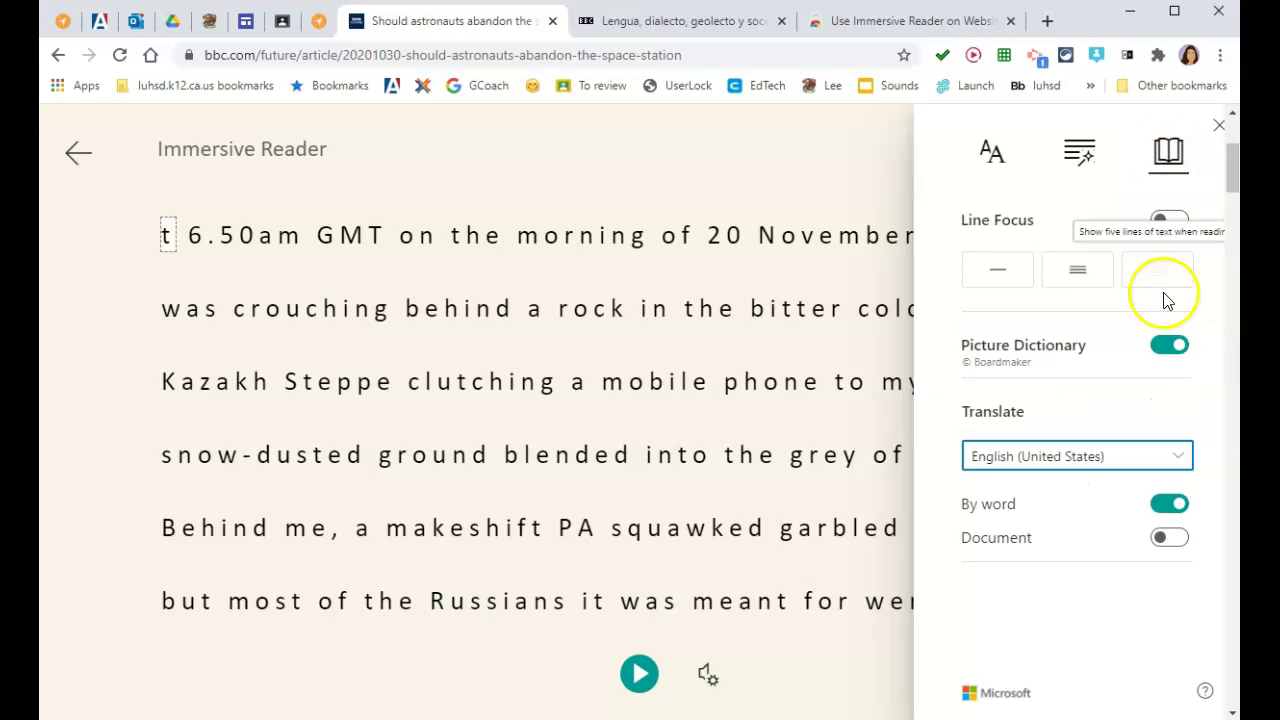
{"action": "left_click", "coordinate": [482, 388]}
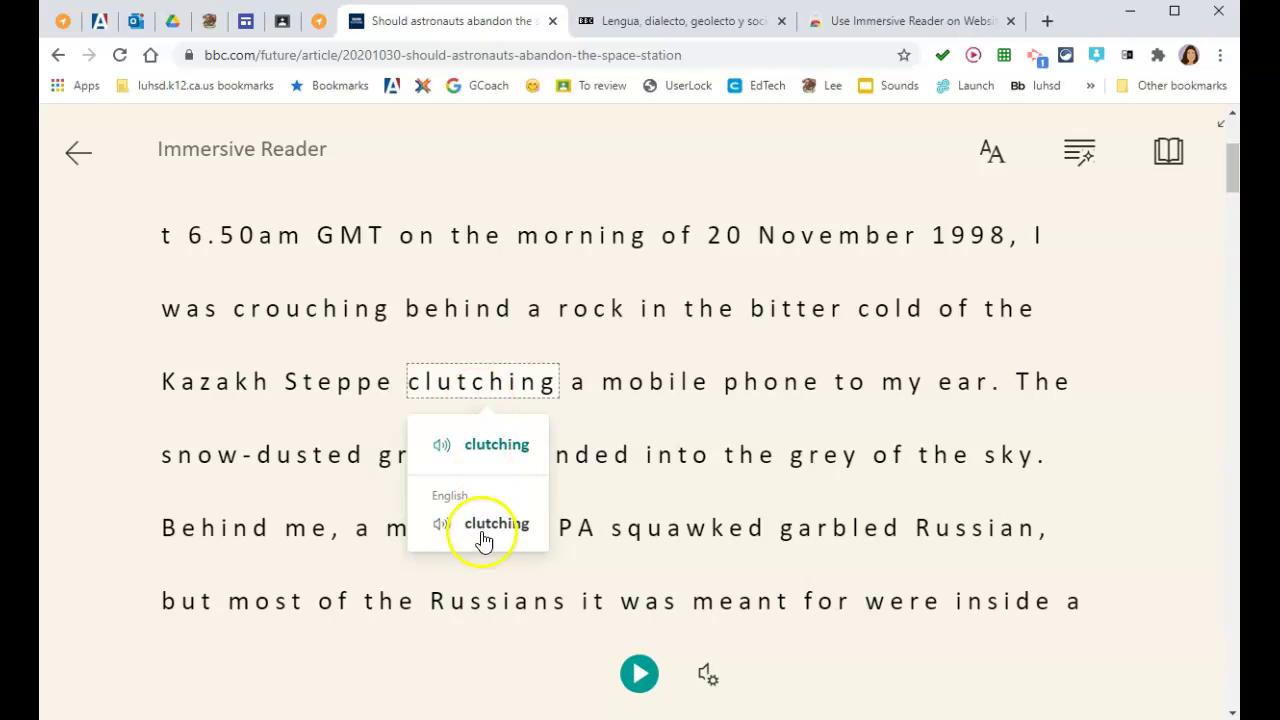
{"action": "left_click", "coordinate": [765, 393]}
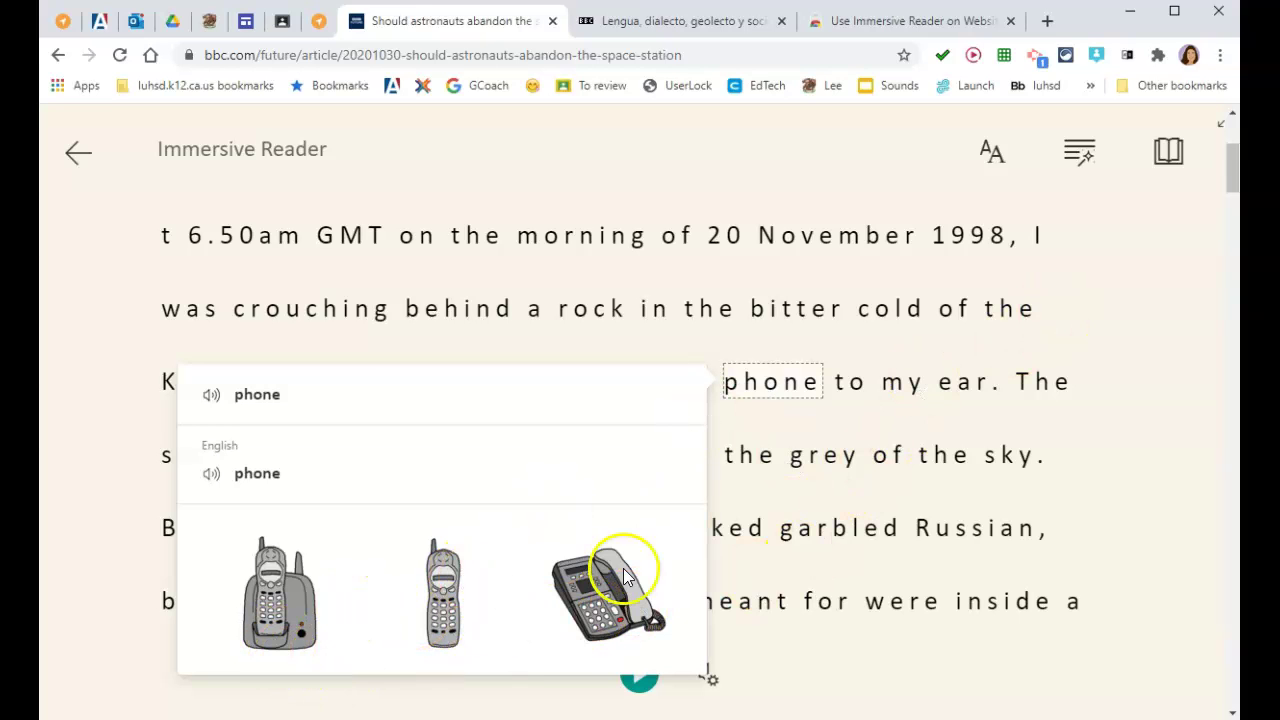
{"action": "left_click", "coordinate": [1020, 456]}
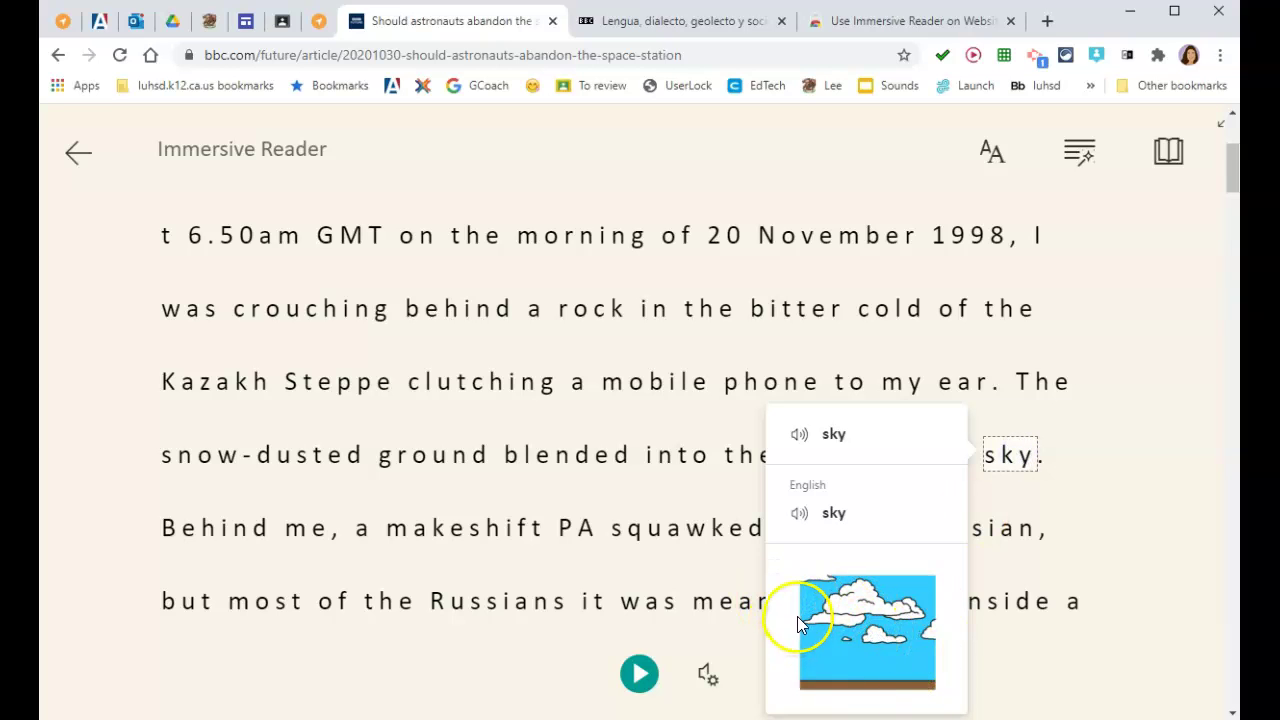
- Set the translation language to Spanish (Mexico) and turn on translation of the whole document
{"action": "left_click", "coordinate": [1180, 170]}
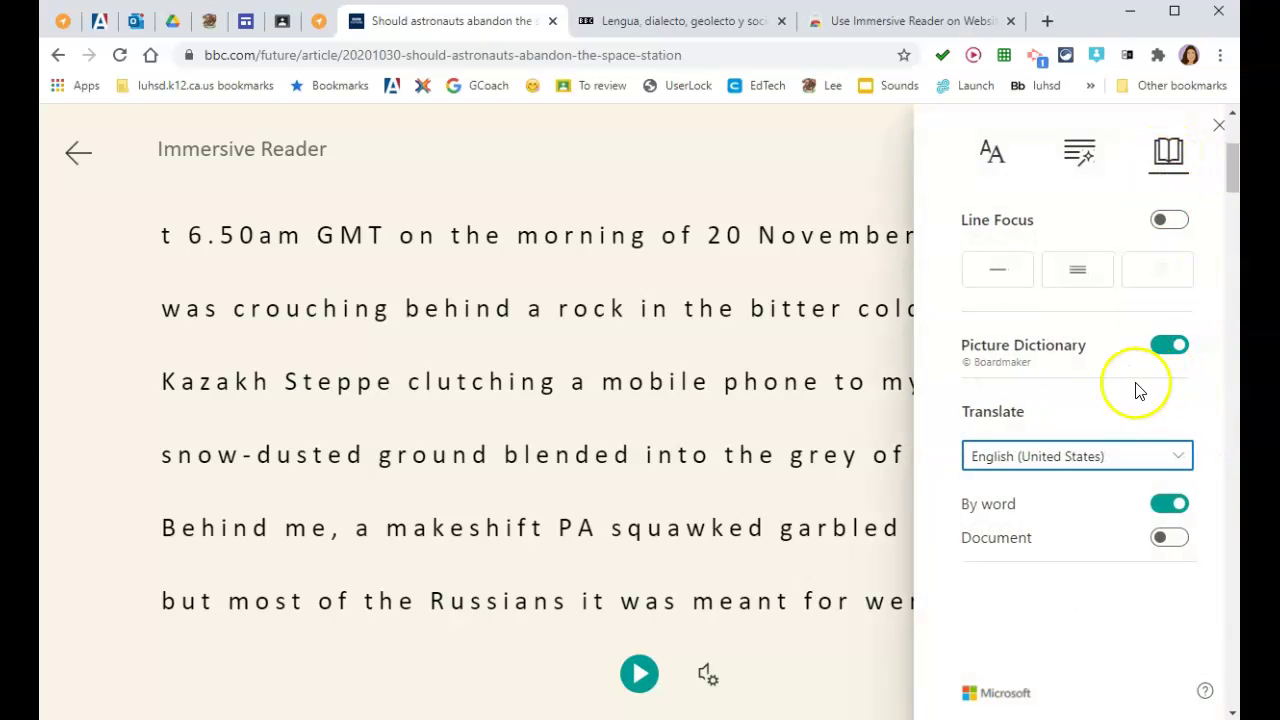
{"action": "left_click", "coordinate": [1177, 457]}
{"action": "scroll", "coordinate": [1143, 529], "scroll_direction": "up", "scroll_amount": 1}
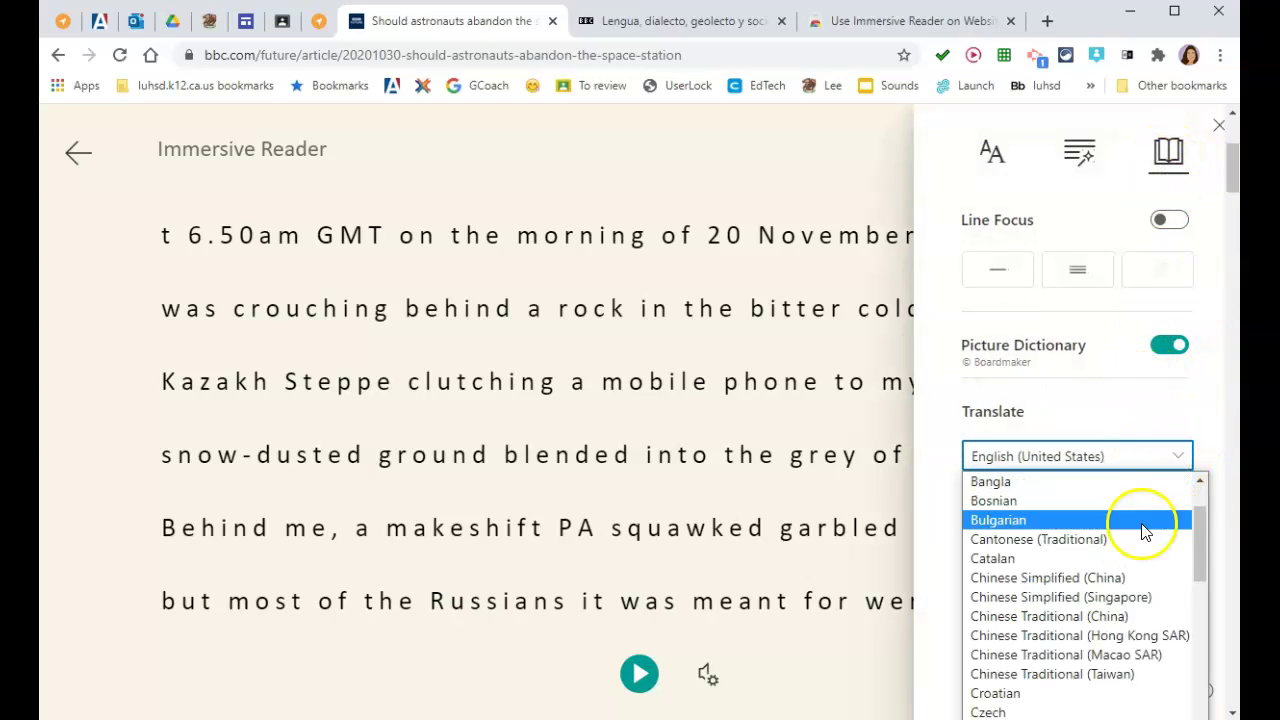
{"action": "scroll", "coordinate": [1120, 590], "scroll_direction": "down", "scroll_amount": 5}
{"action": "scroll", "coordinate": [1120, 588], "scroll_direction": "down", "scroll_amount": 9}
{"action": "scroll", "coordinate": [1118, 585], "scroll_direction": "up", "scroll_amount": 2}
{"action": "scroll", "coordinate": [1116, 575], "scroll_direction": "down", "scroll_amount": 2}
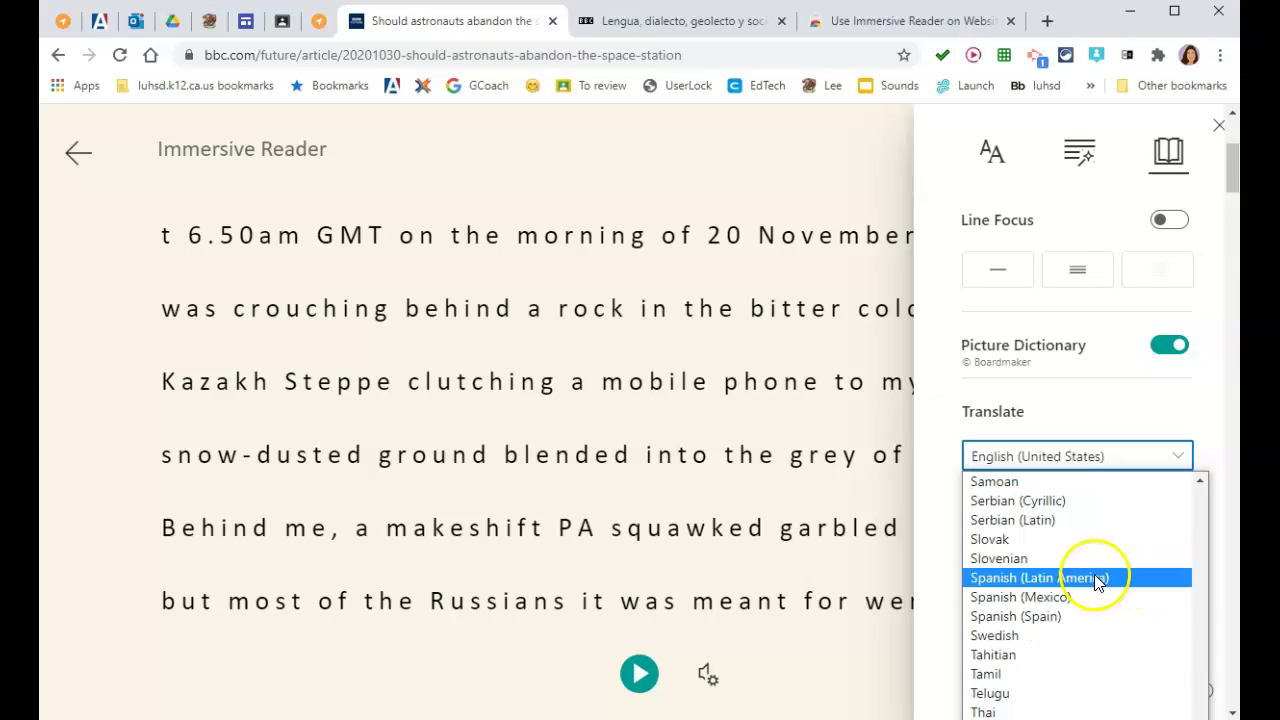
{"action": "left_click", "coordinate": [1050, 604]}
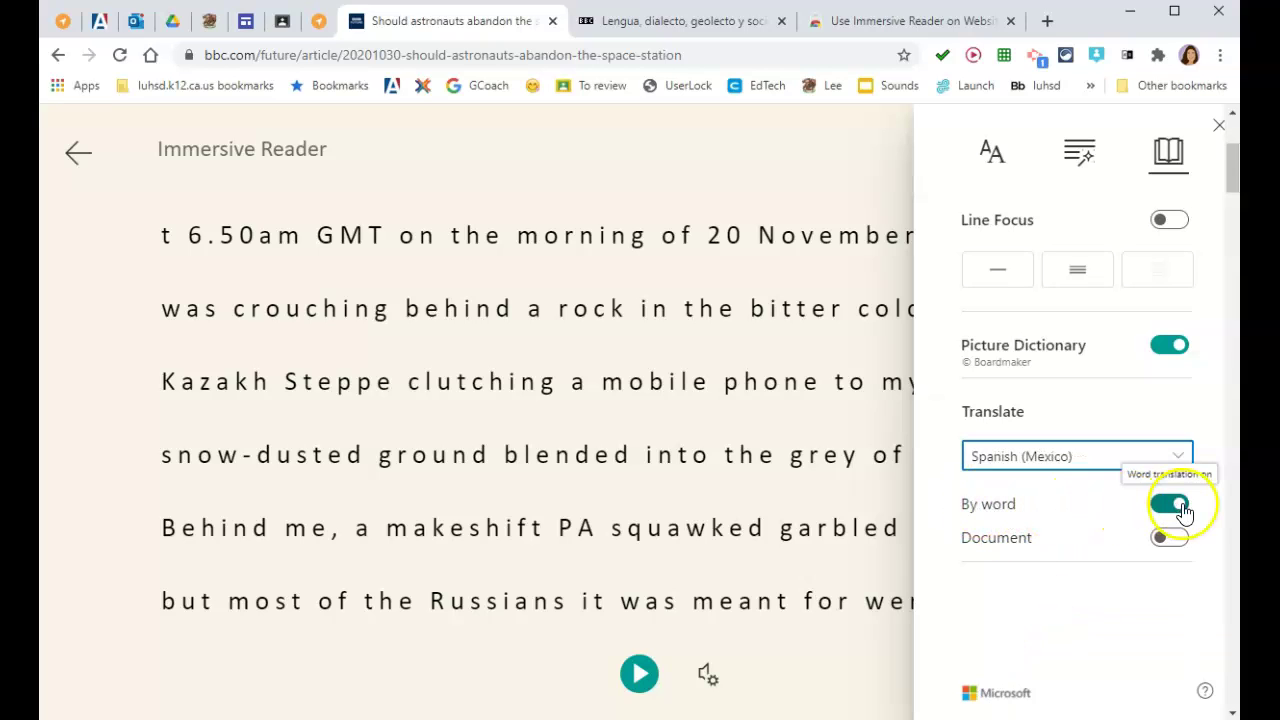
{"action": "left_click", "coordinate": [1169, 540]}
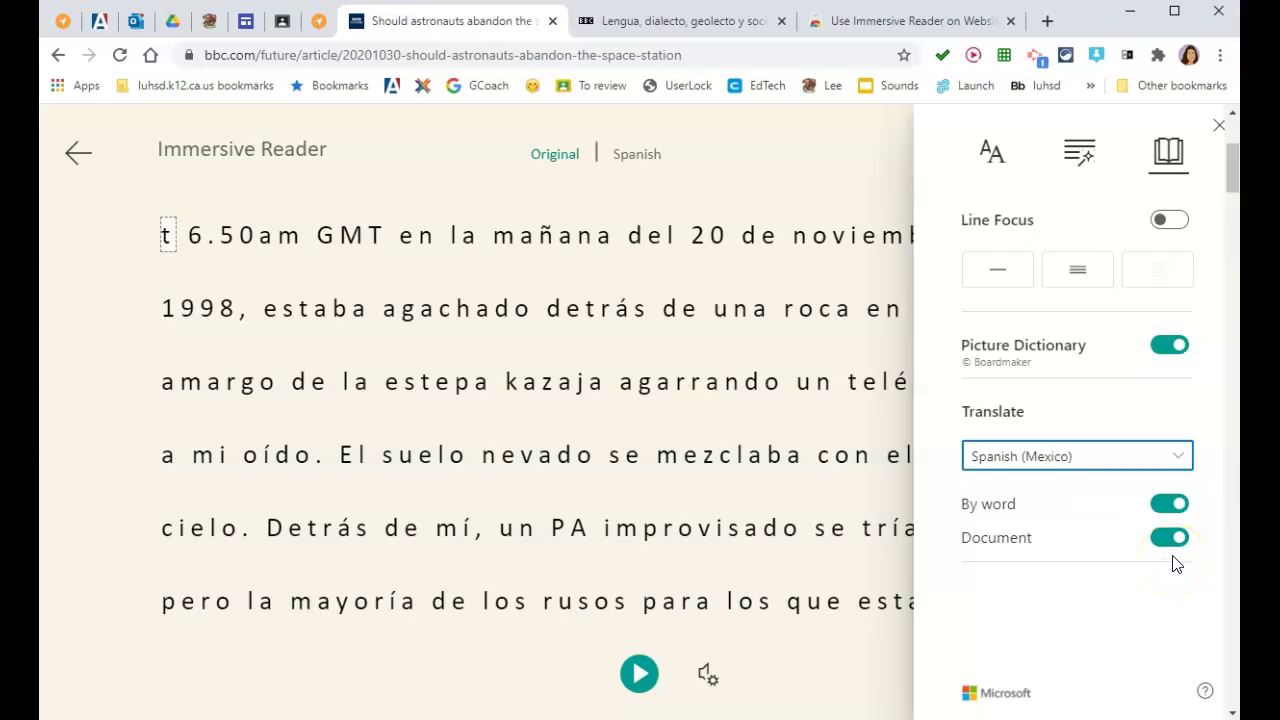
- Play the opening of the Spanish translation aloud and pause the reading
{"action": "left_click", "coordinate": [640, 674]}
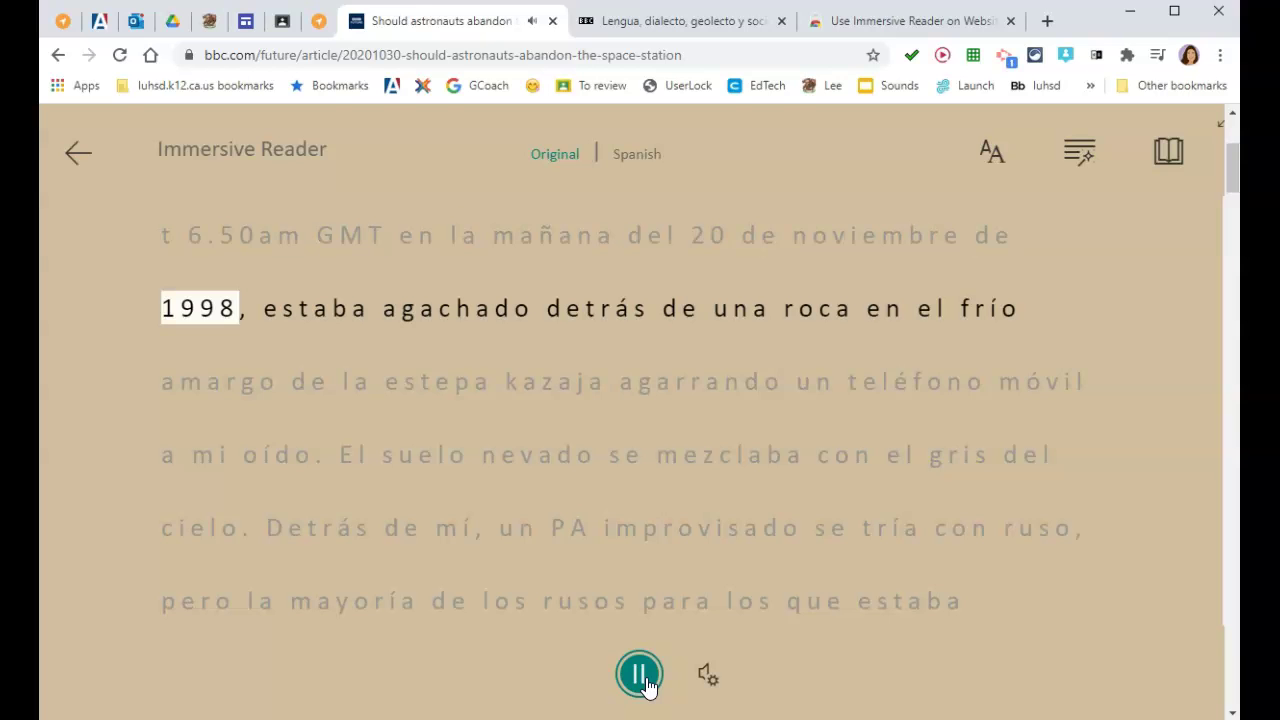
{"action": "left_click", "coordinate": [640, 674]}
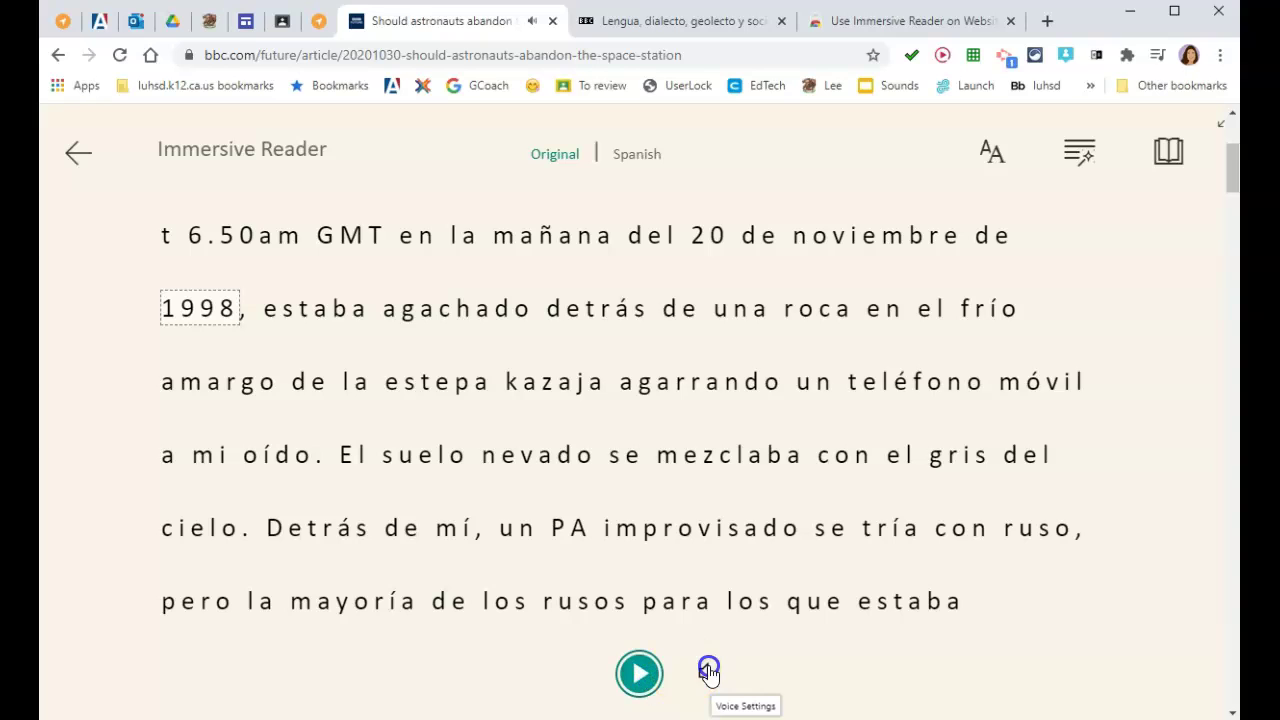
- Set the voice speed to 0.75 and listen to a short part of the Spanish text
{"action": "left_click", "coordinate": [708, 670]}
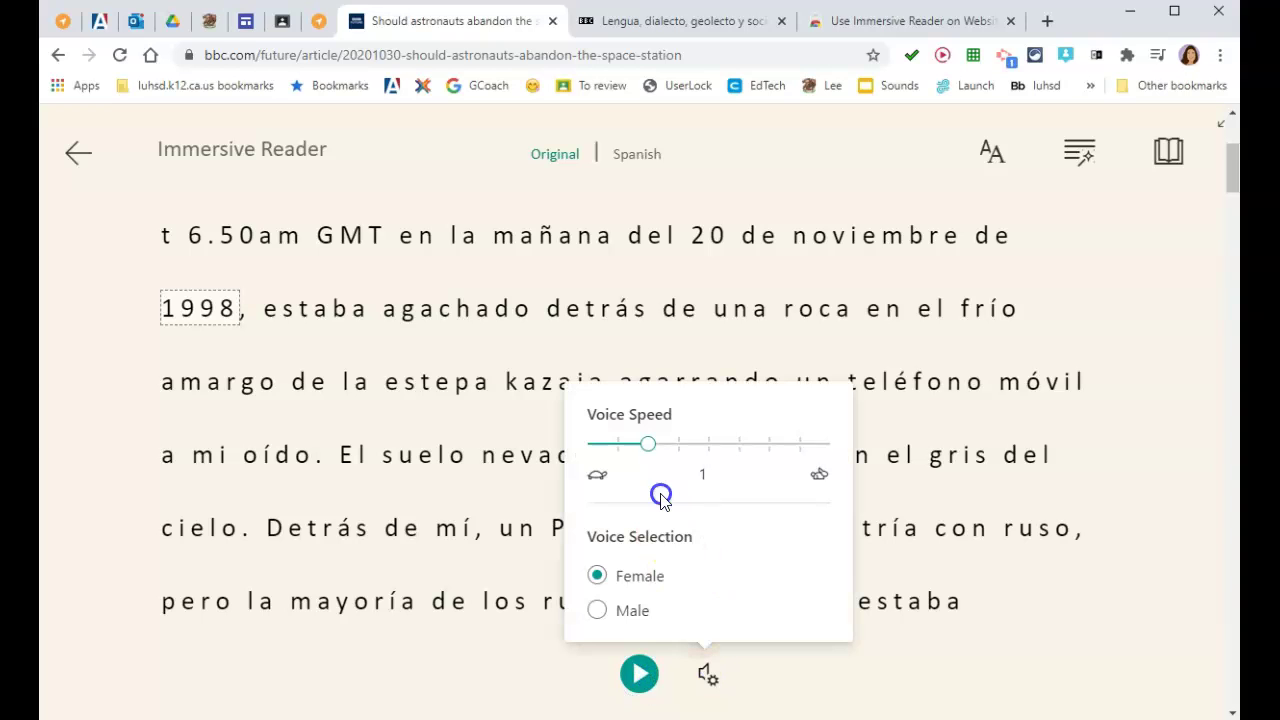
{"action": "left_click", "coordinate": [599, 614]}
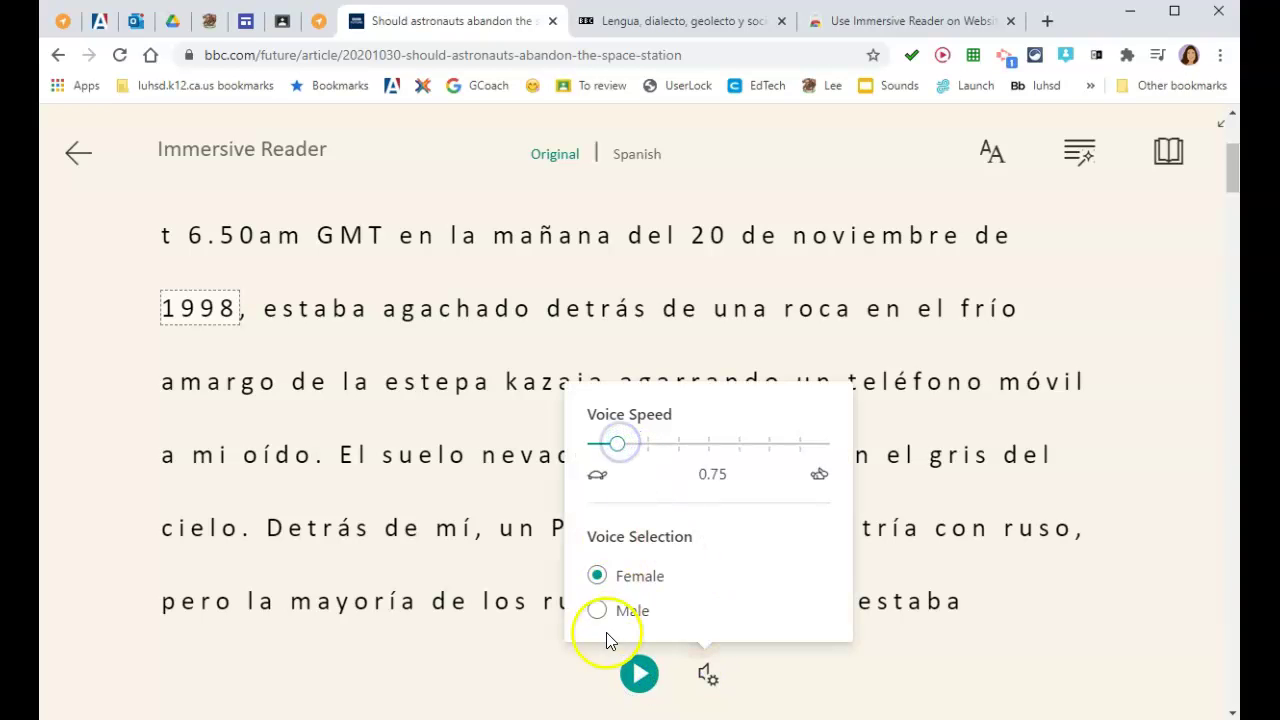
{"action": "left_click", "coordinate": [640, 676]}
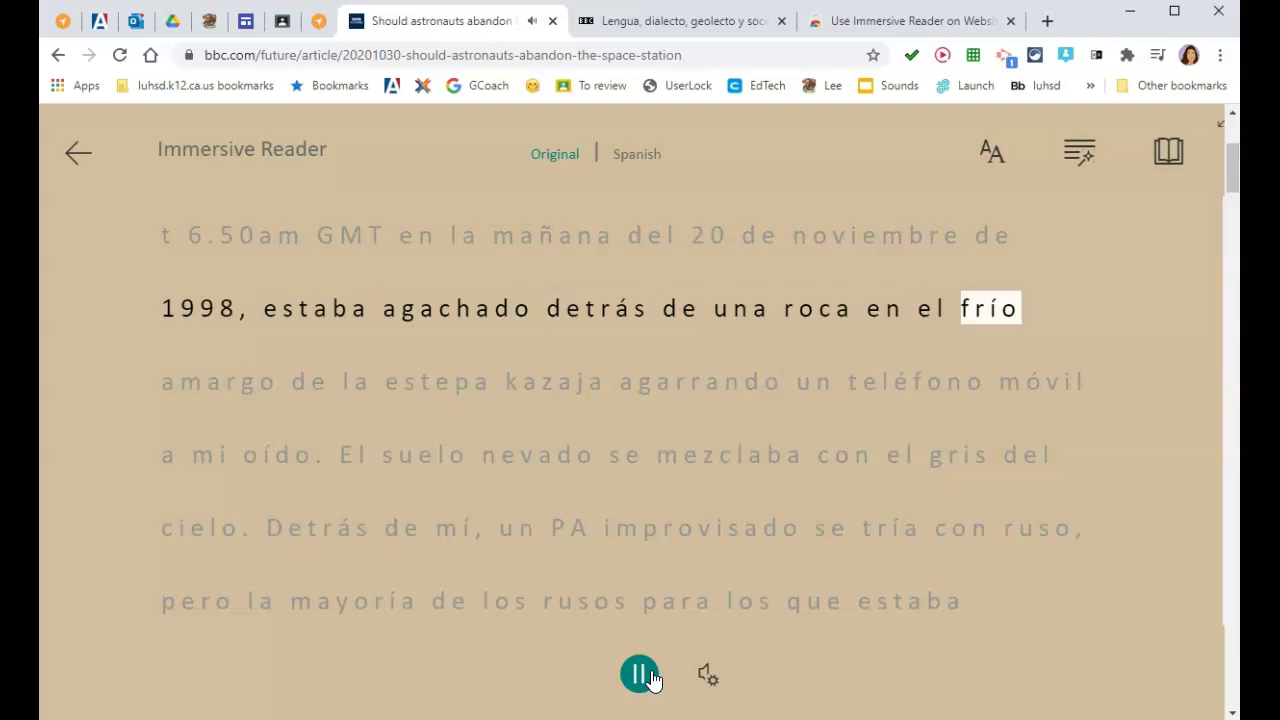
{"action": "left_click", "coordinate": [650, 676]}
- Browse the available translation languages in the reading preferences
{"action": "left_click", "coordinate": [1165, 155]}
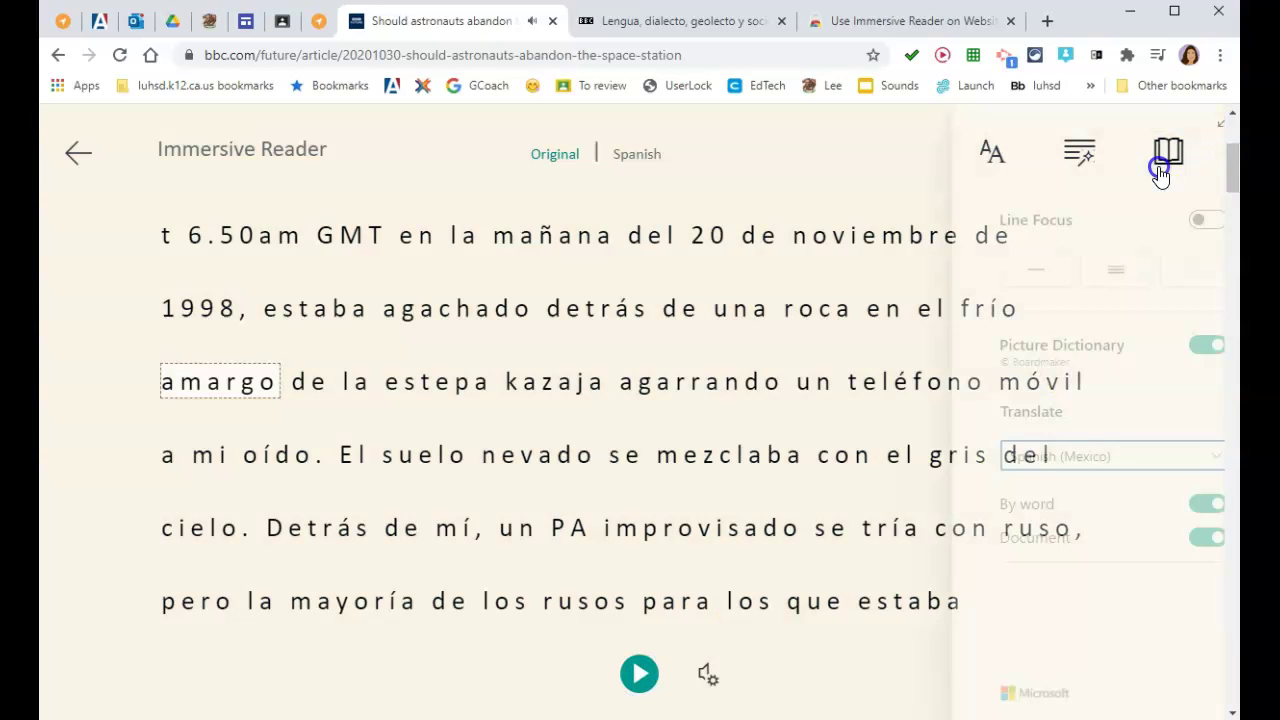
{"action": "left_click", "coordinate": [1178, 458]}
{"action": "scroll", "coordinate": [1050, 500], "scroll_direction": "up", "scroll_amount": 5}
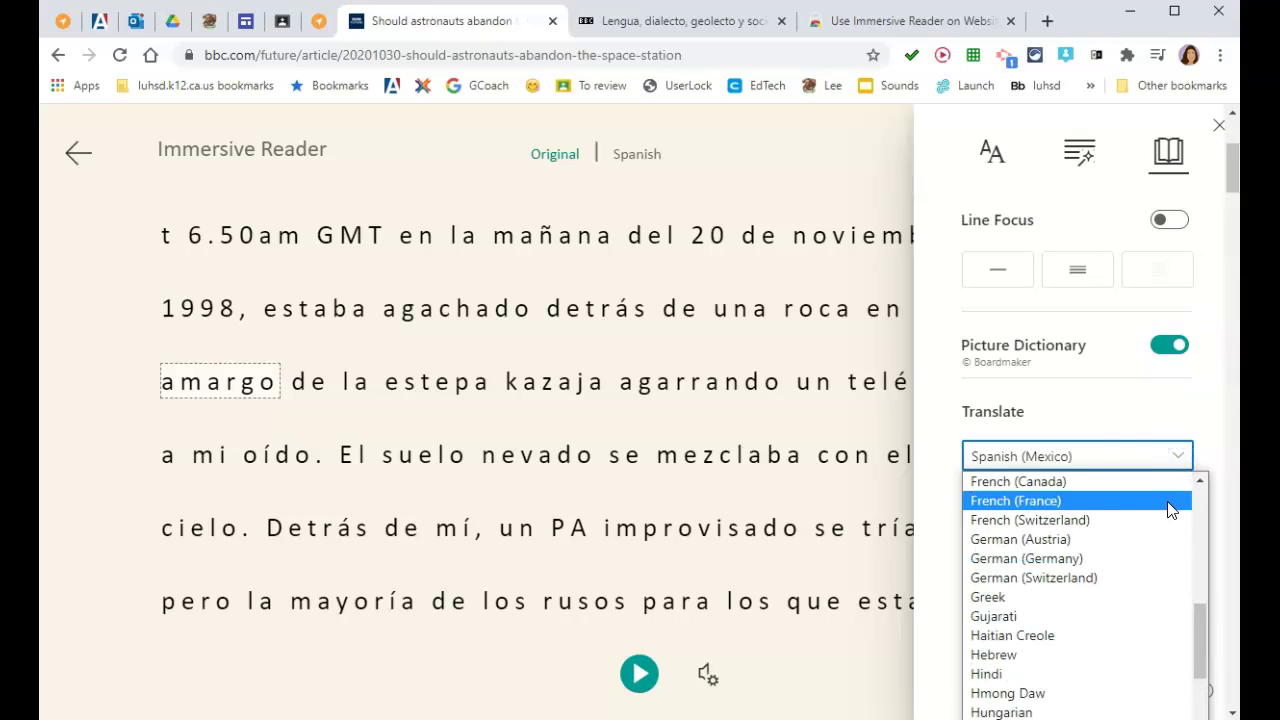
- Switch the document back to the original English text and listen to a short part of it
{"action": "left_click", "coordinate": [560, 157]}
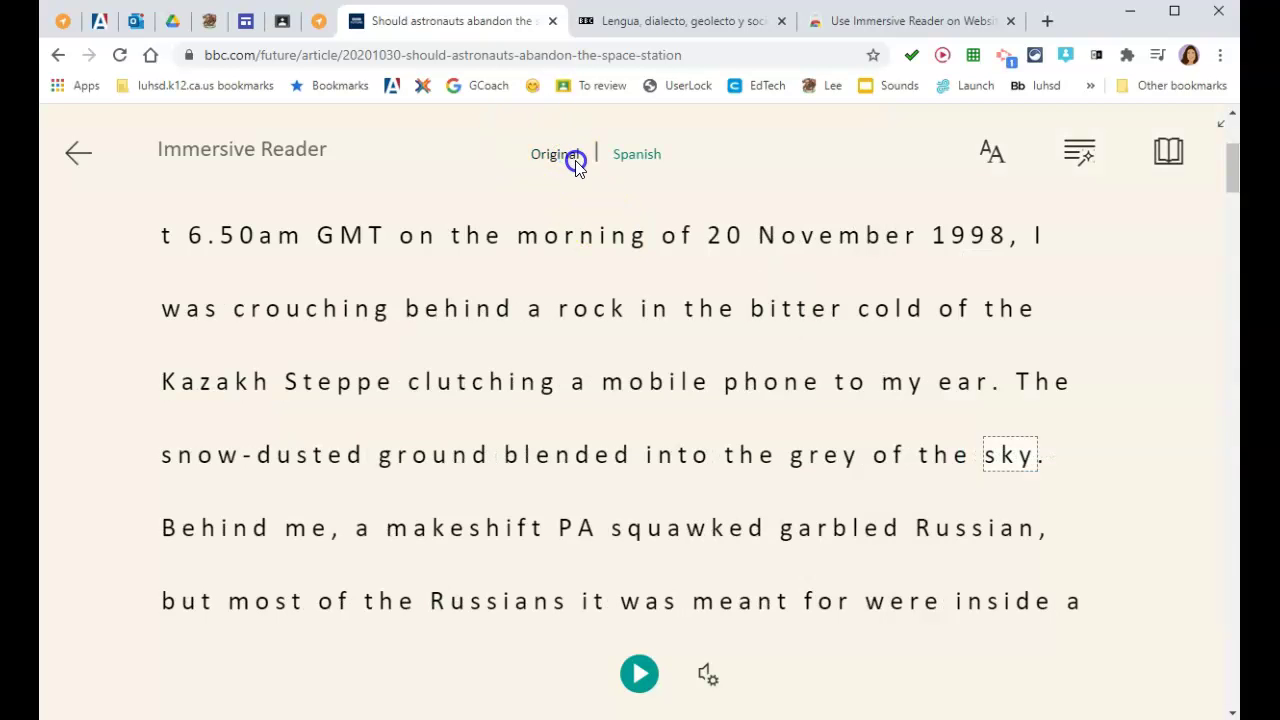
{"action": "left_click", "coordinate": [652, 674]}
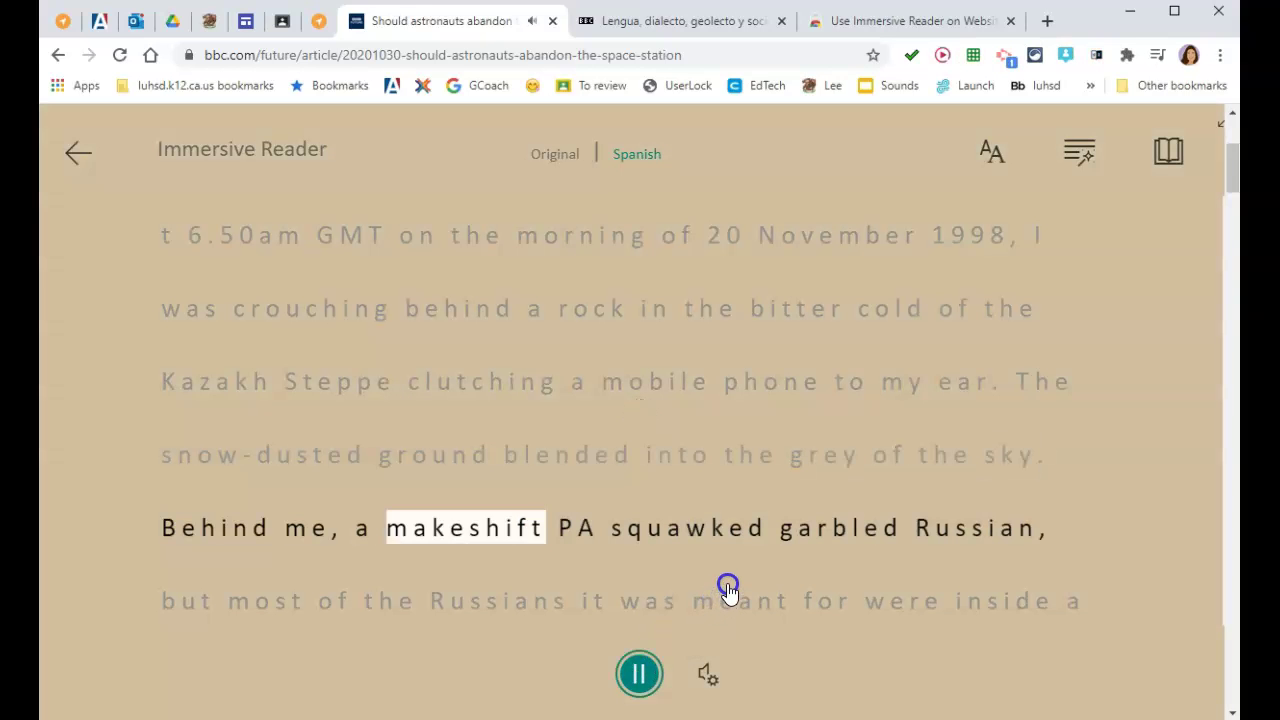
{"action": "left_click", "coordinate": [640, 674]}
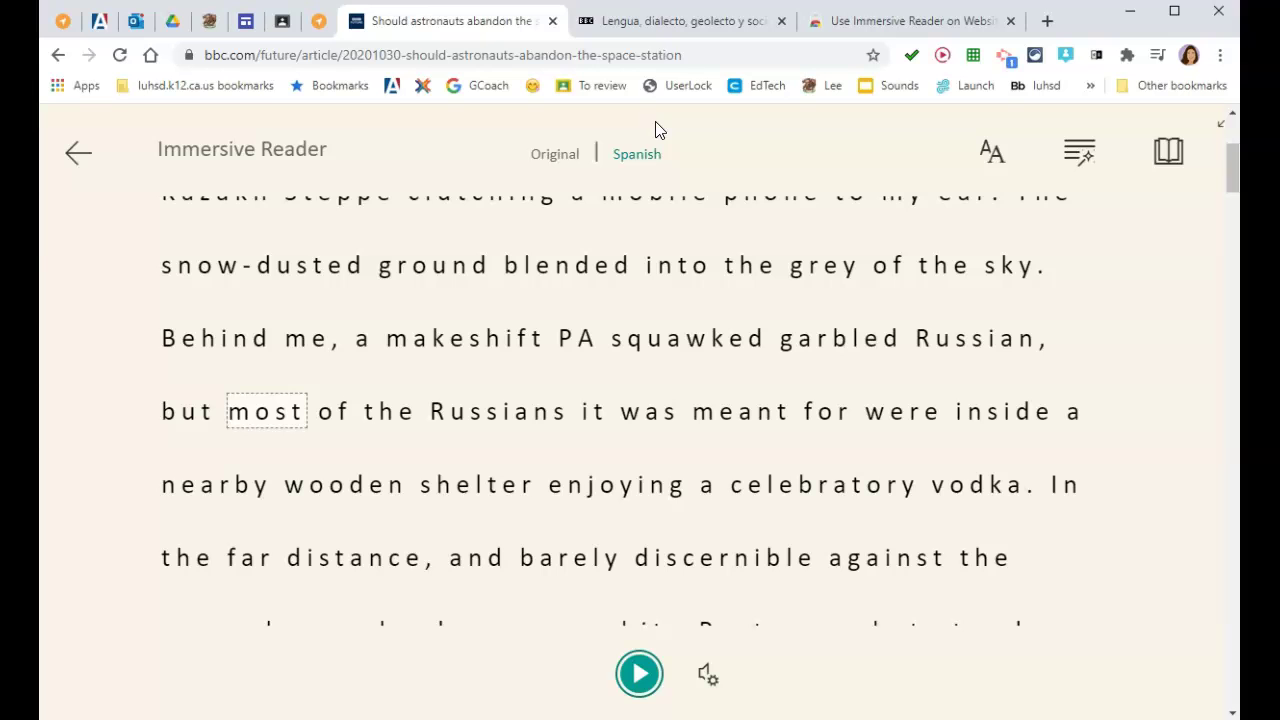
- In the Spanish BBC Mundo article, select the paragraphs from "Más de 480 millones" to "cualquier otro idioma" and open them in Immersive Reader
{"action": "left_click", "coordinate": [662, 24]}
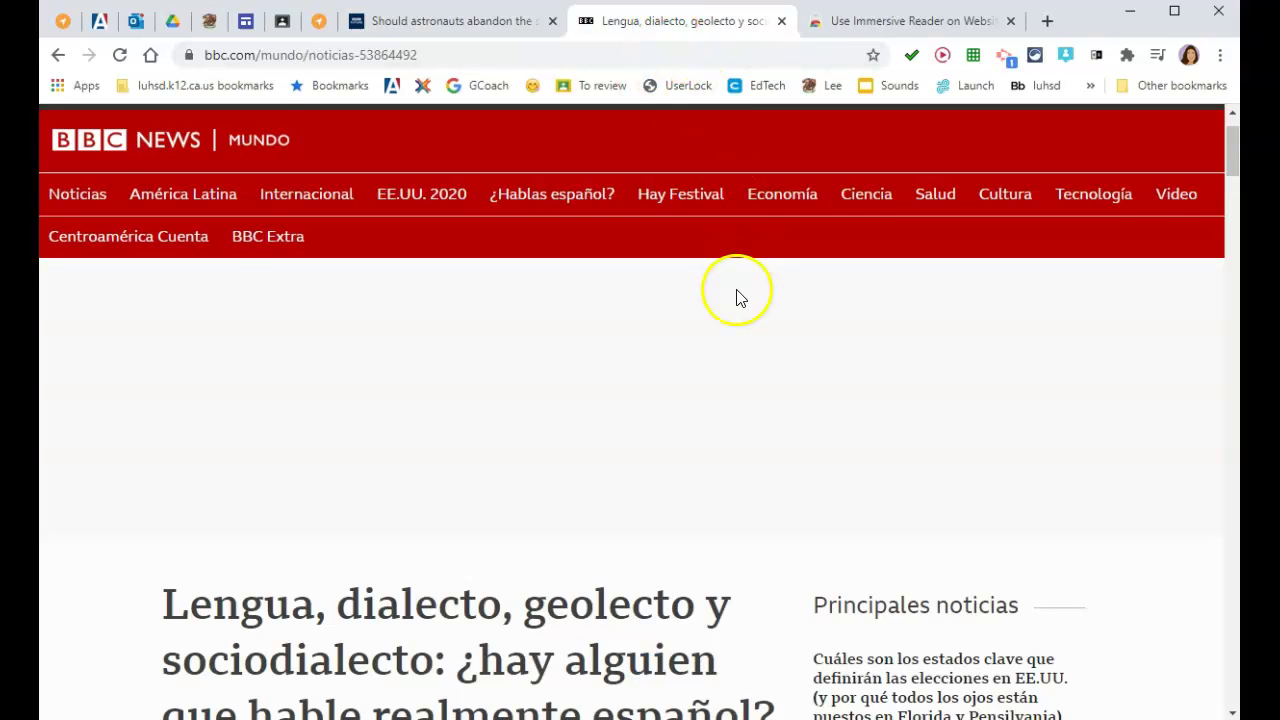
{"action": "scroll", "coordinate": [720, 315], "scroll_direction": "down", "scroll_amount": 10}
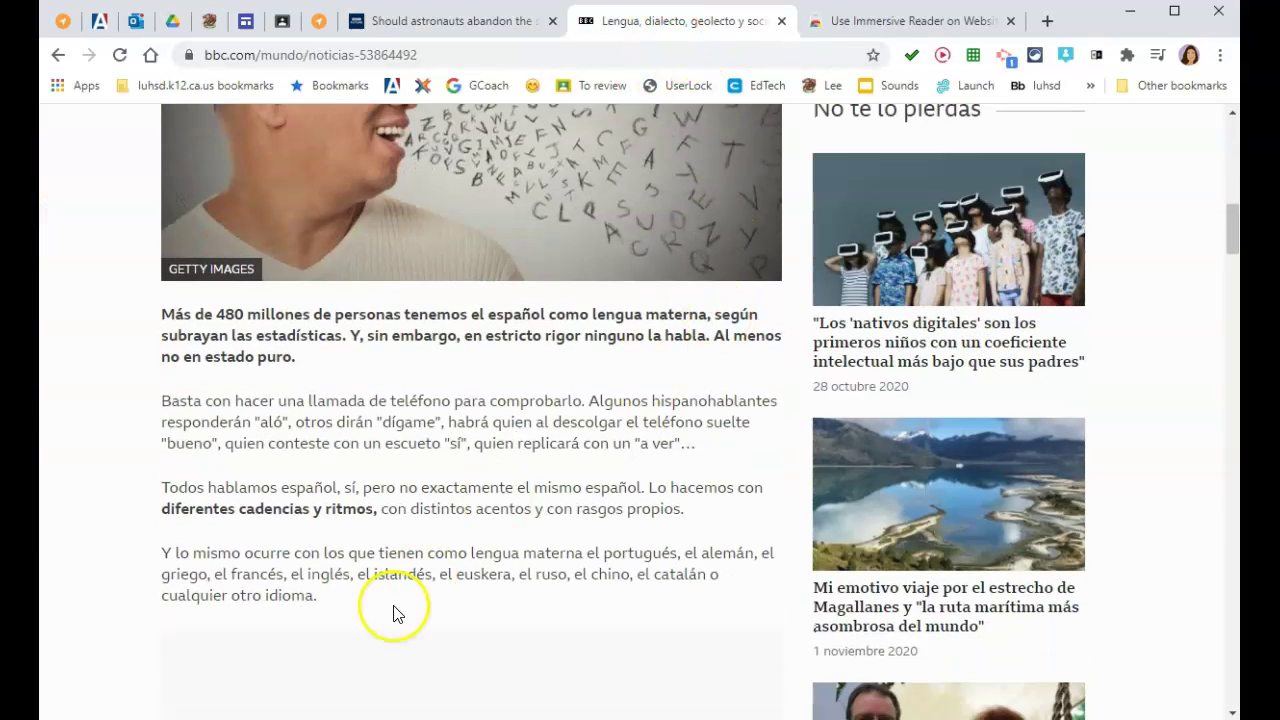
{"action": "left_click_drag", "start_coordinate": [329, 606], "coordinate": [173, 318]}
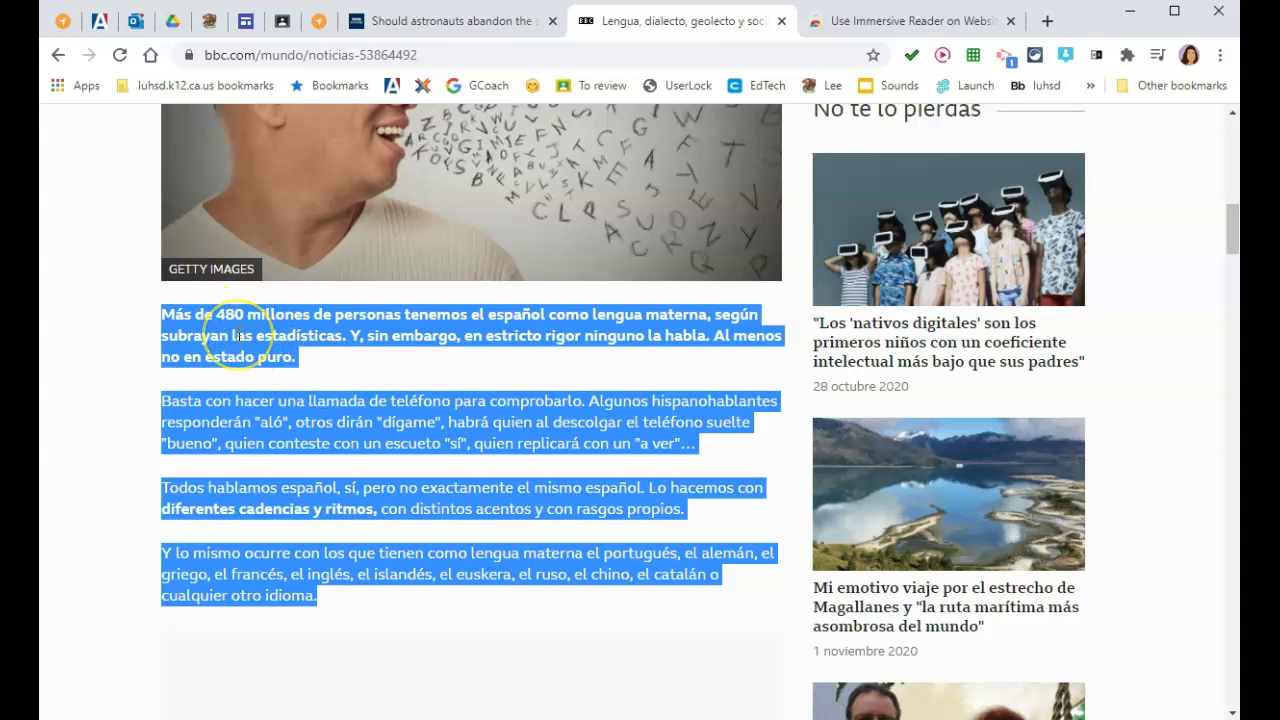
{"action": "right_click", "coordinate": [237, 335]}
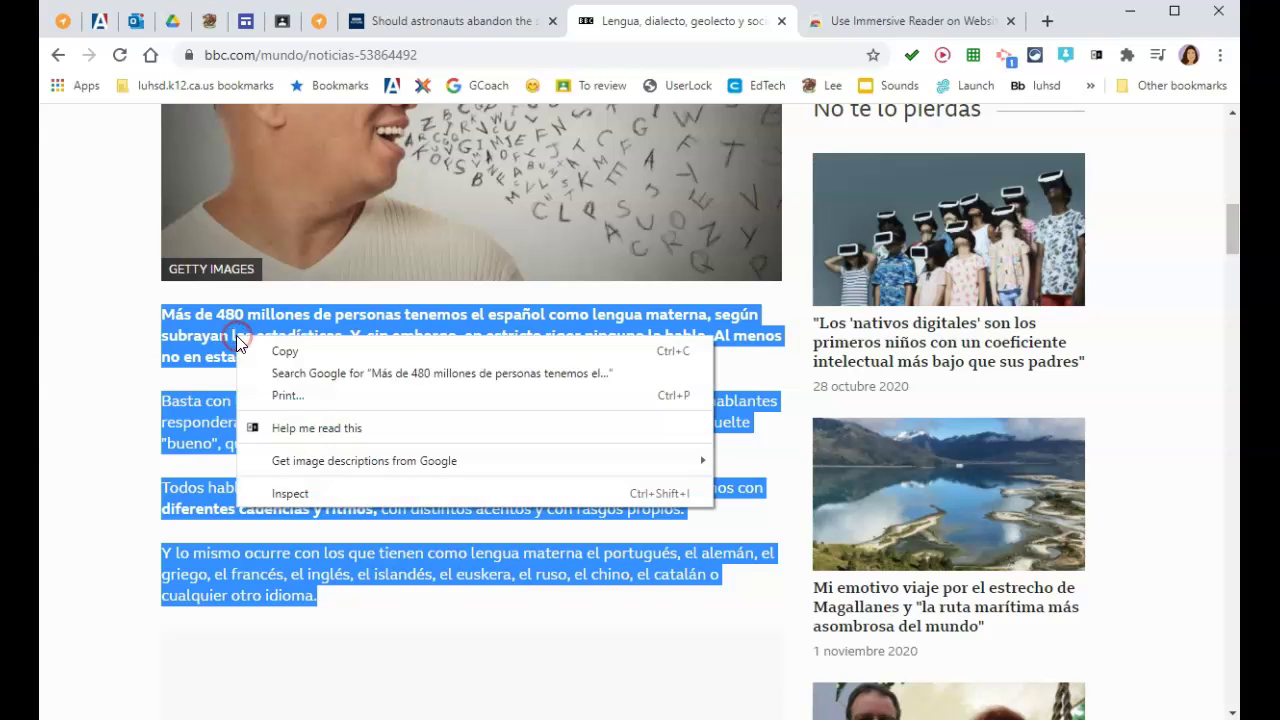
{"action": "left_click", "coordinate": [271, 428]}
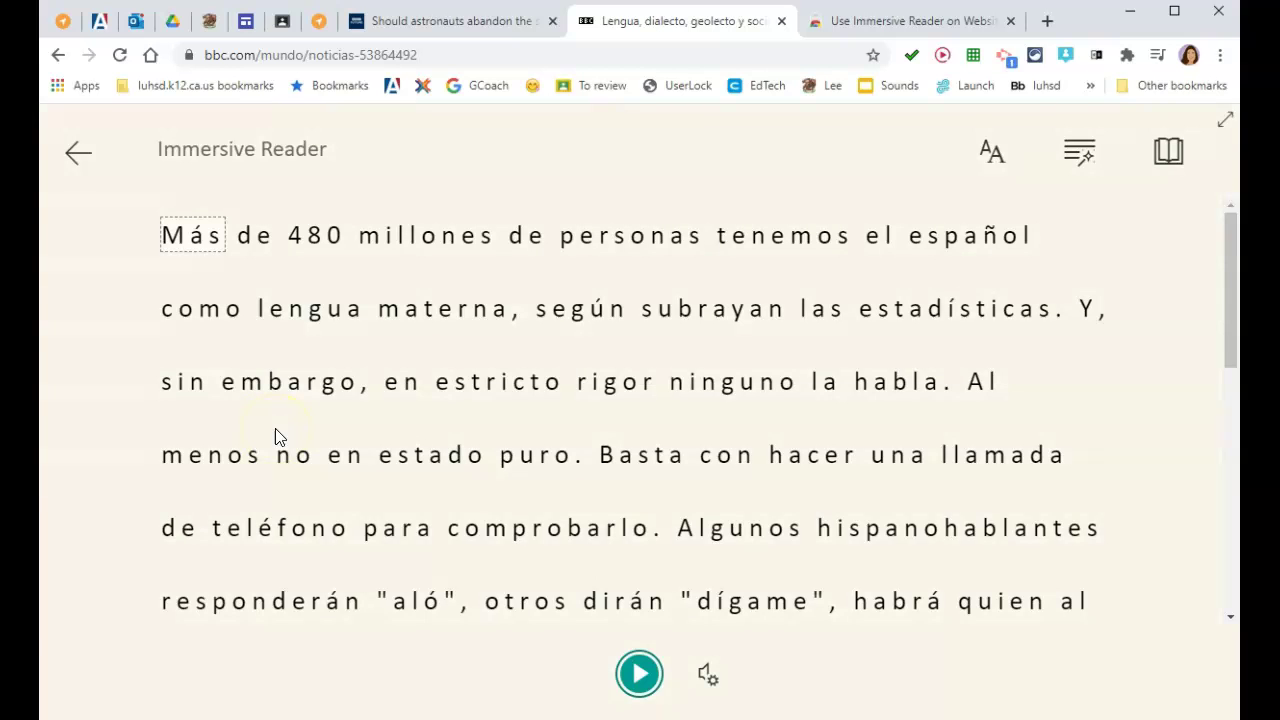
- Turn on one-line Line Focus and play the opening words of the Spanish text aloud
{"action": "left_click", "coordinate": [1168, 148]}
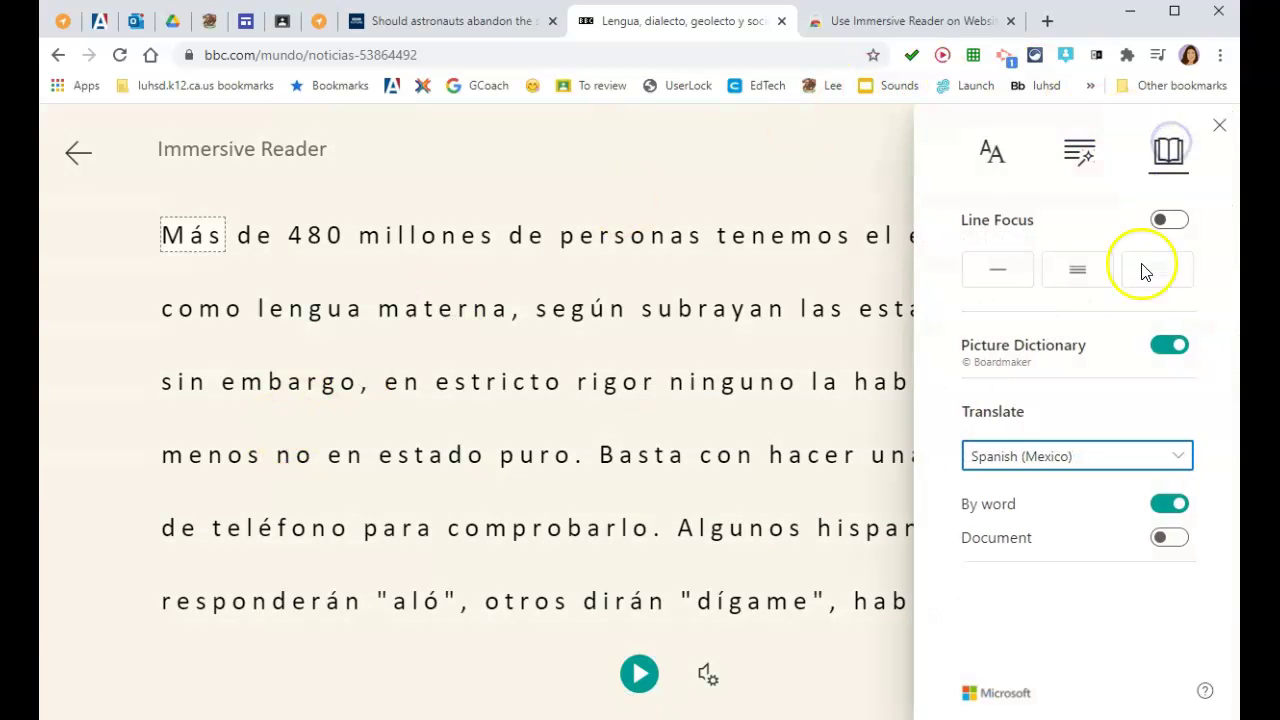
{"action": "left_click", "coordinate": [1021, 279]}
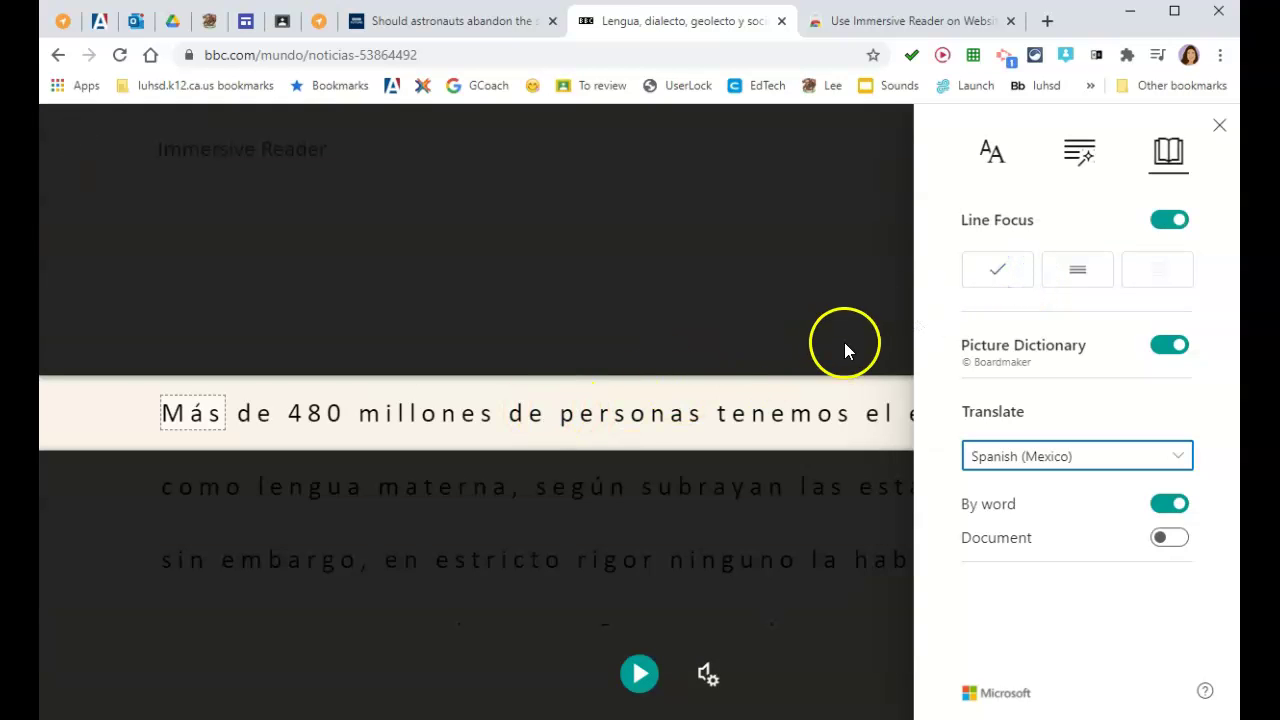
{"action": "left_click", "coordinate": [643, 678]}
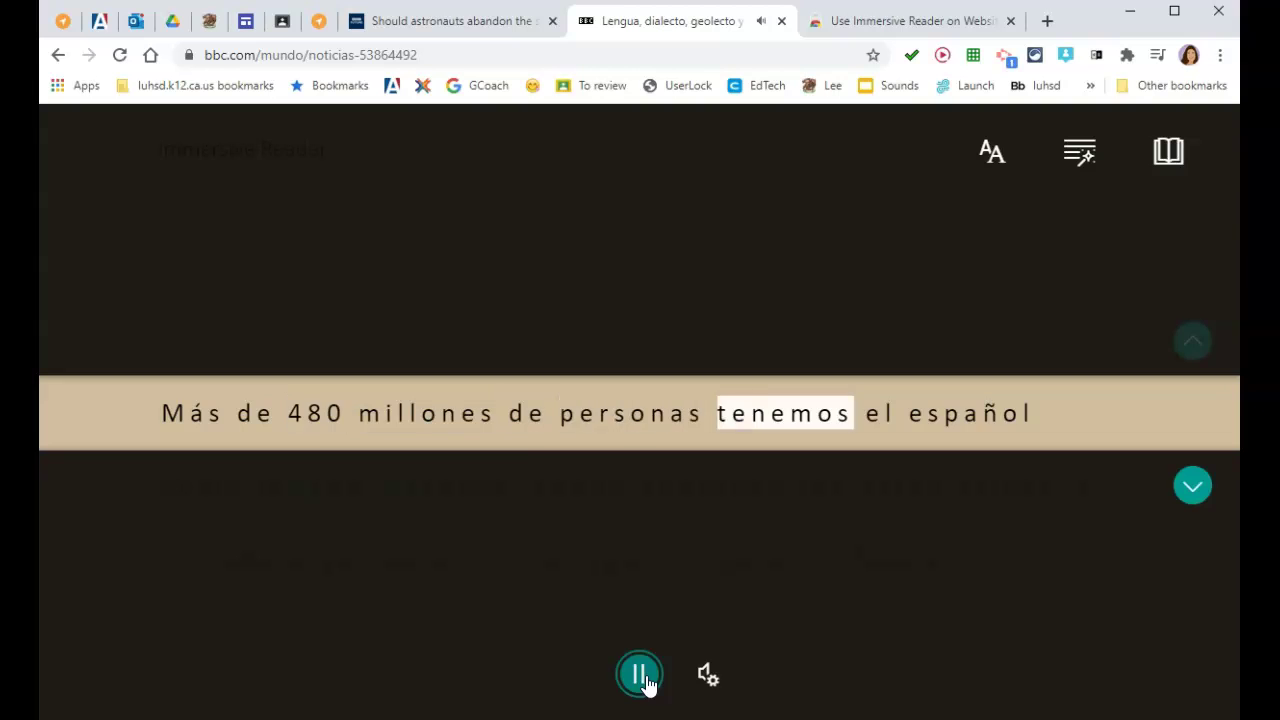
{"action": "left_click", "coordinate": [645, 679]}
- Set the voice speed to 1 and listen to a further part of the Spanish text
{"action": "left_click", "coordinate": [709, 673]}
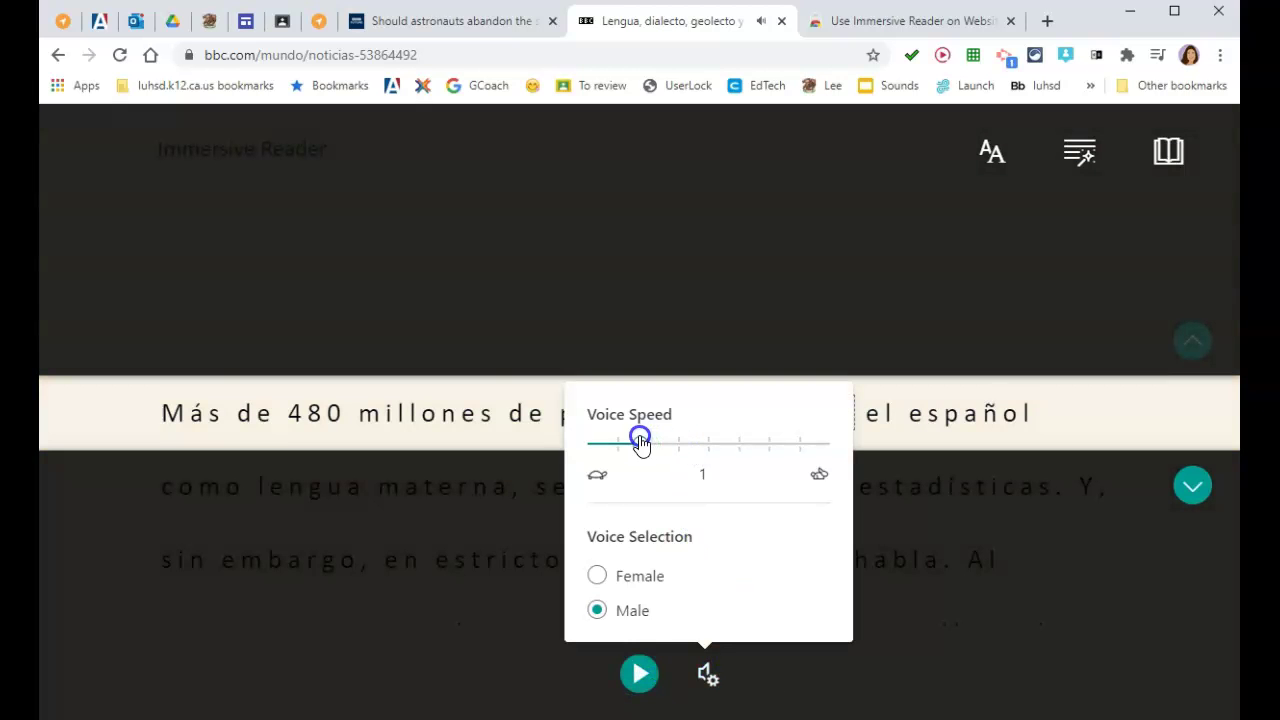
{"action": "left_click", "coordinate": [638, 673]}
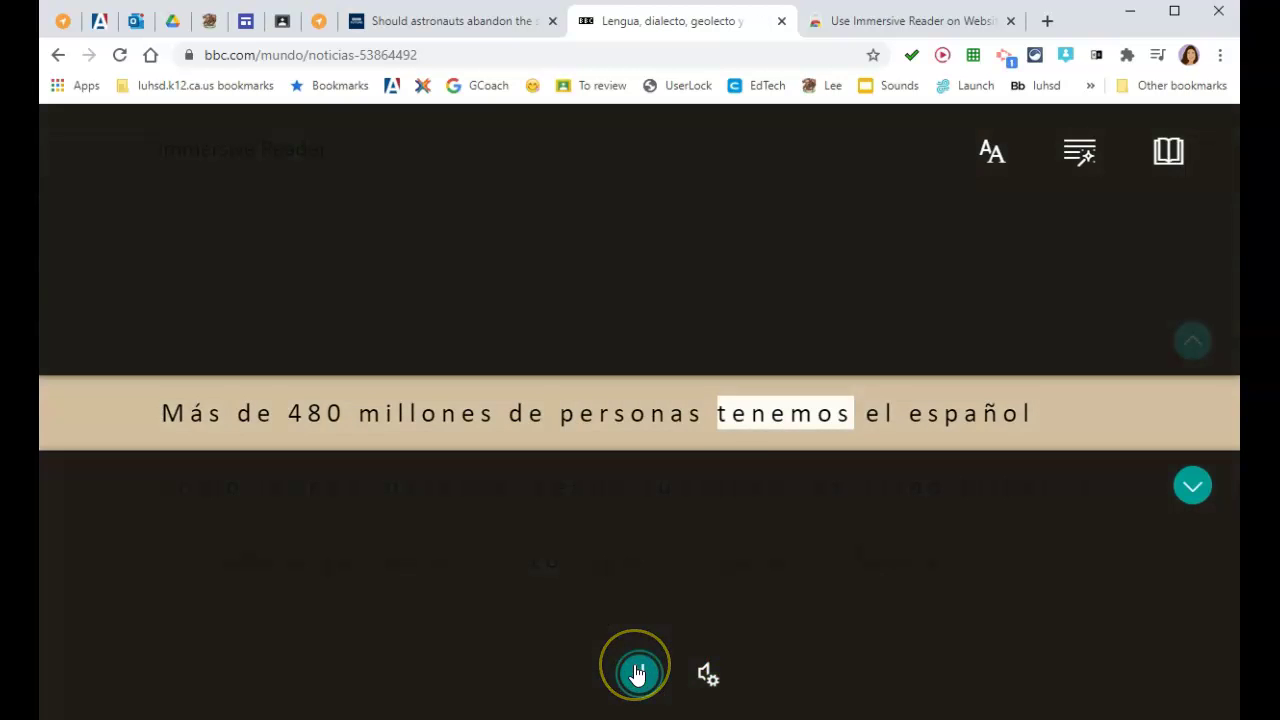
{"action": "left_click", "coordinate": [638, 673]}
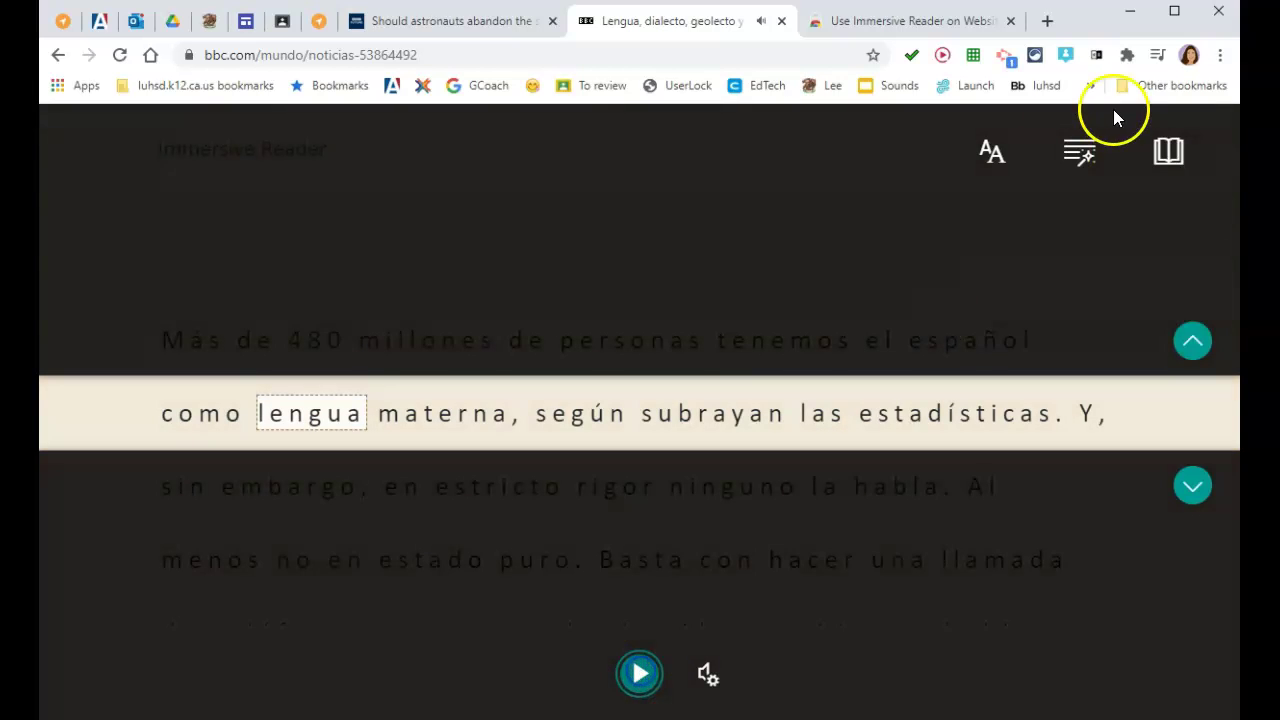
- Turn off Line Focus and set the translation language to English (United States)
{"action": "left_click", "coordinate": [1169, 151]}
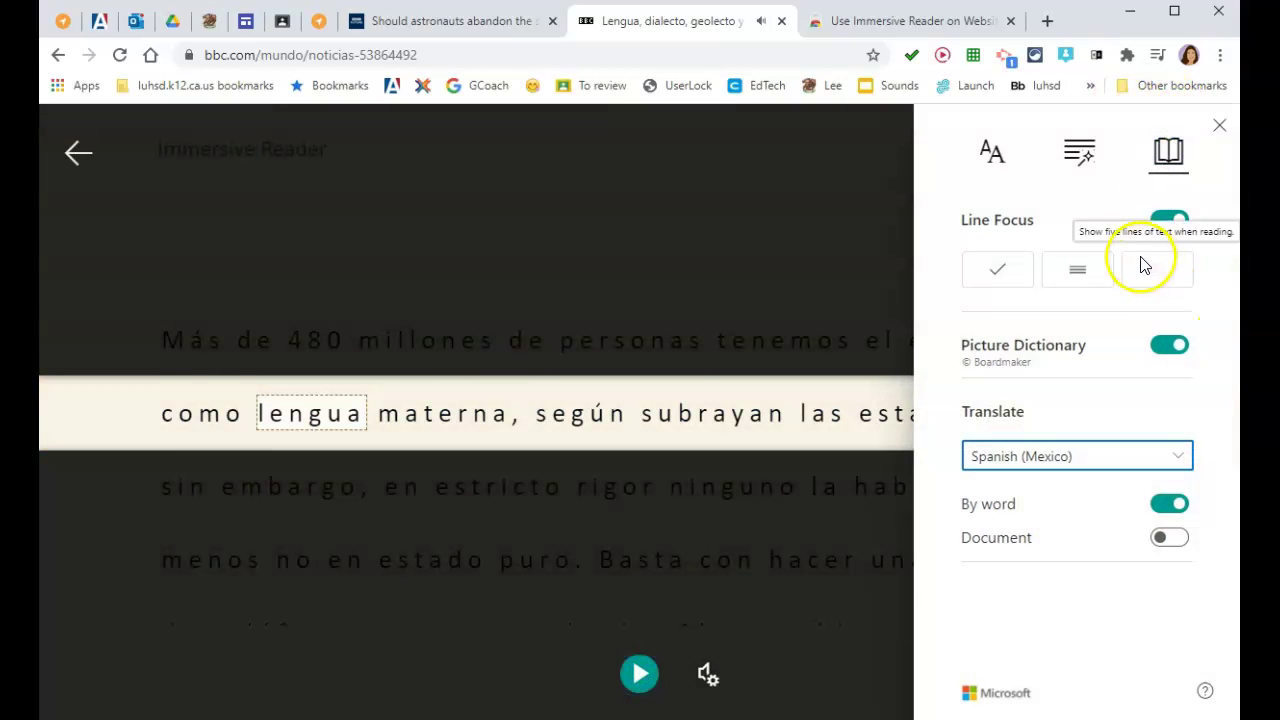
{"action": "left_click", "coordinate": [1169, 220]}
{"action": "left_click", "coordinate": [1177, 462]}
{"action": "scroll", "coordinate": [1131, 620], "scroll_direction": "up", "scroll_amount": 10}
{"action": "scroll", "coordinate": [1126, 620], "scroll_direction": "down", "scroll_amount": 3}
{"action": "scroll", "coordinate": [1120, 610], "scroll_direction": "down", "scroll_amount": 3}
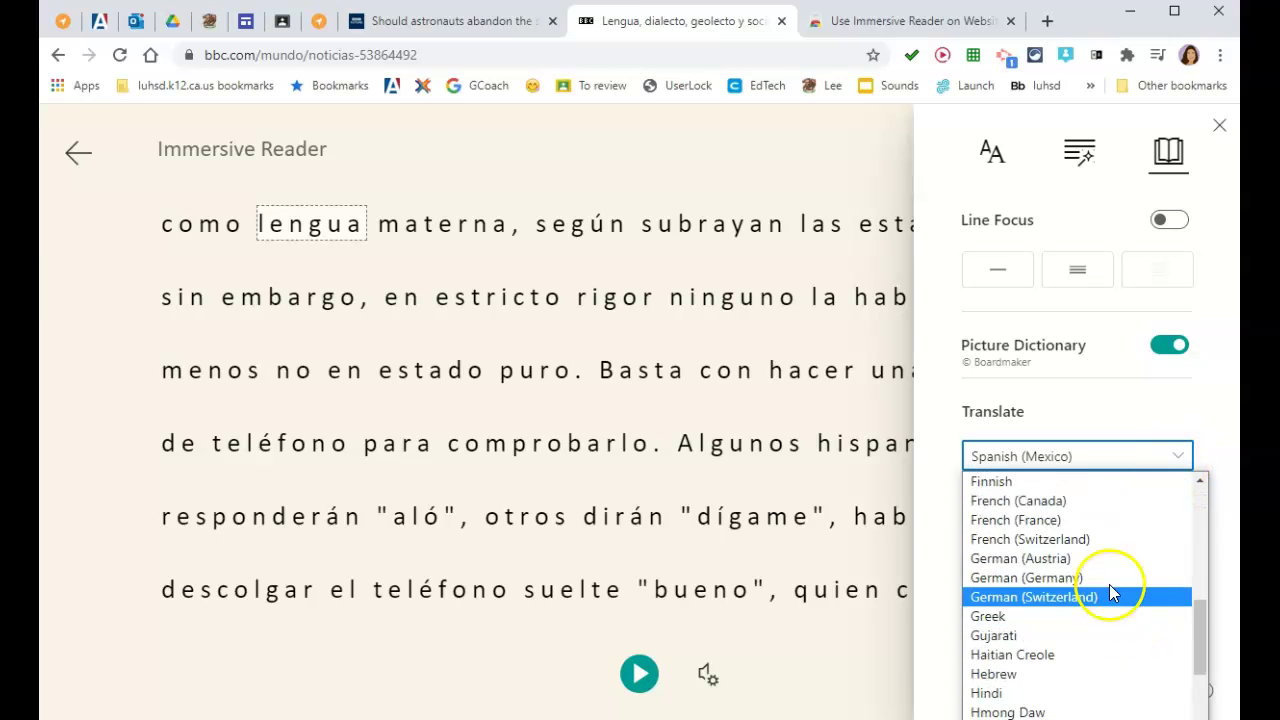
{"action": "scroll", "coordinate": [1105, 585], "scroll_direction": "up", "scroll_amount": 2}
{"action": "left_click", "coordinate": [1037, 597]}
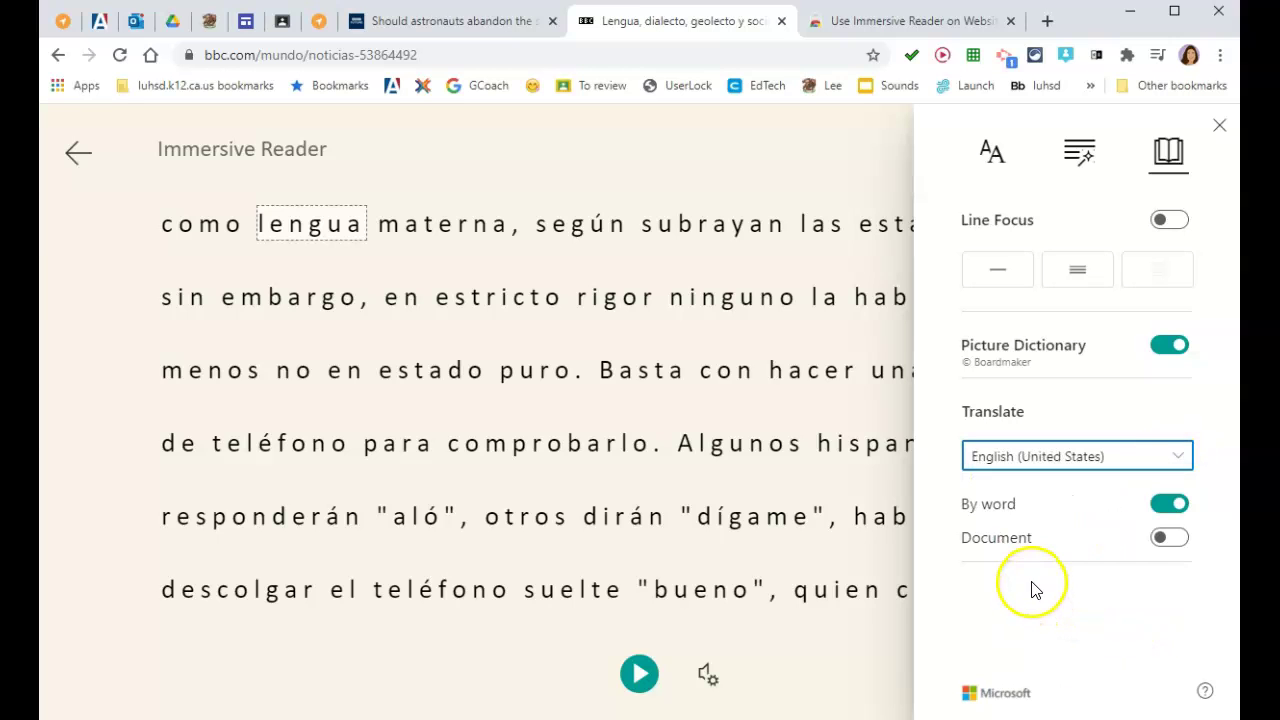
- Turn on whole-document translation and listen to the beginning of the English version
{"action": "left_click", "coordinate": [1168, 540]}
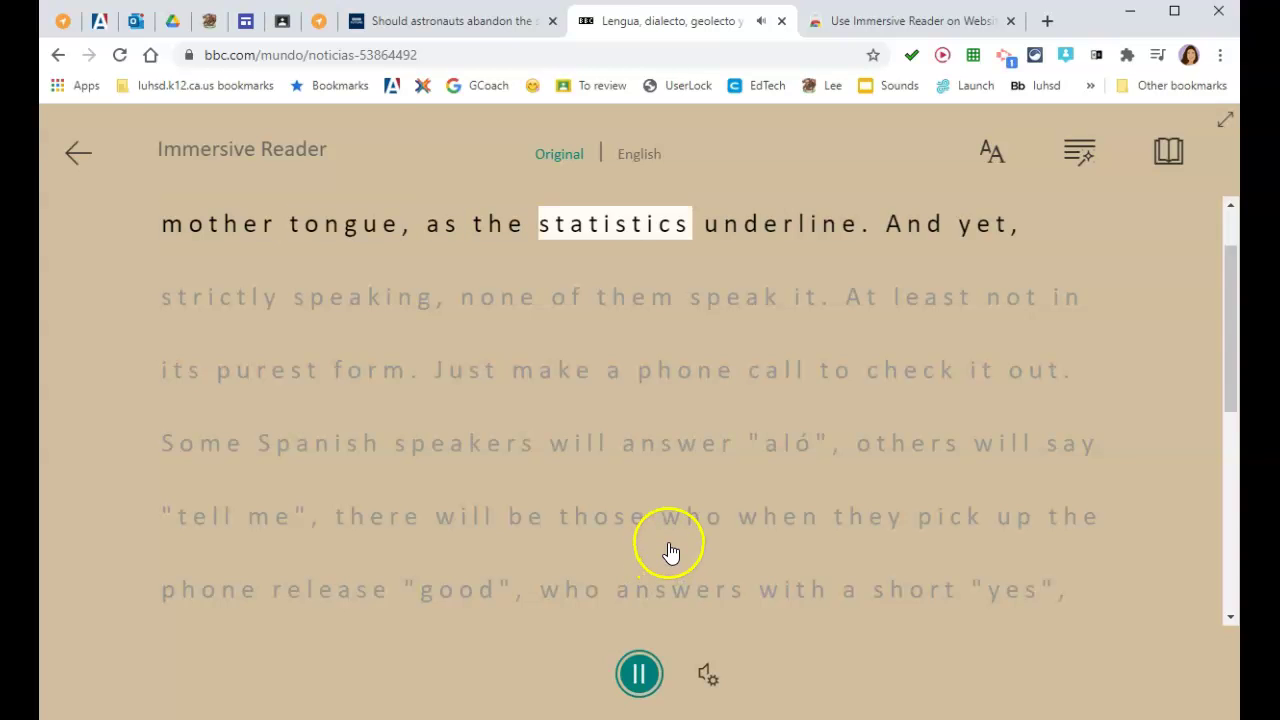
{"action": "left_click", "coordinate": [640, 680]}
- Set Line Focus to three lines and the text size to 20
{"action": "left_click", "coordinate": [1166, 158]}
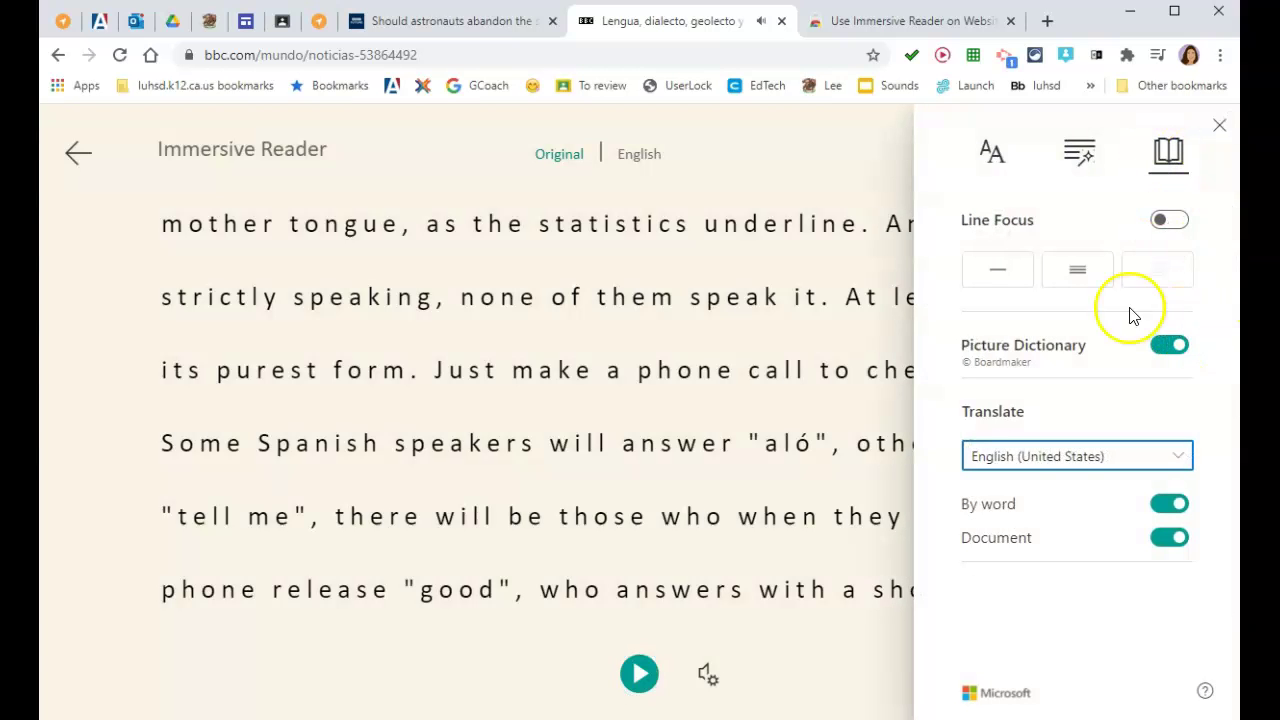
{"action": "left_click", "coordinate": [1077, 271]}
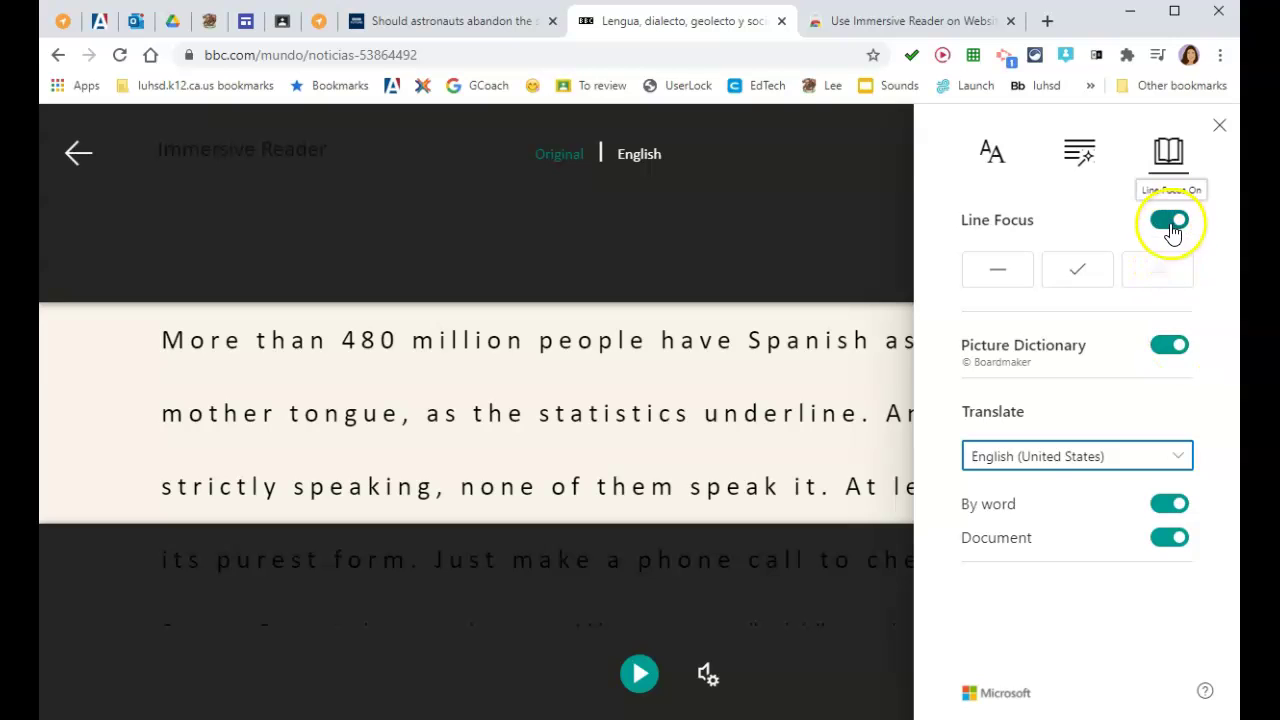
{"action": "left_click", "coordinate": [1080, 155]}
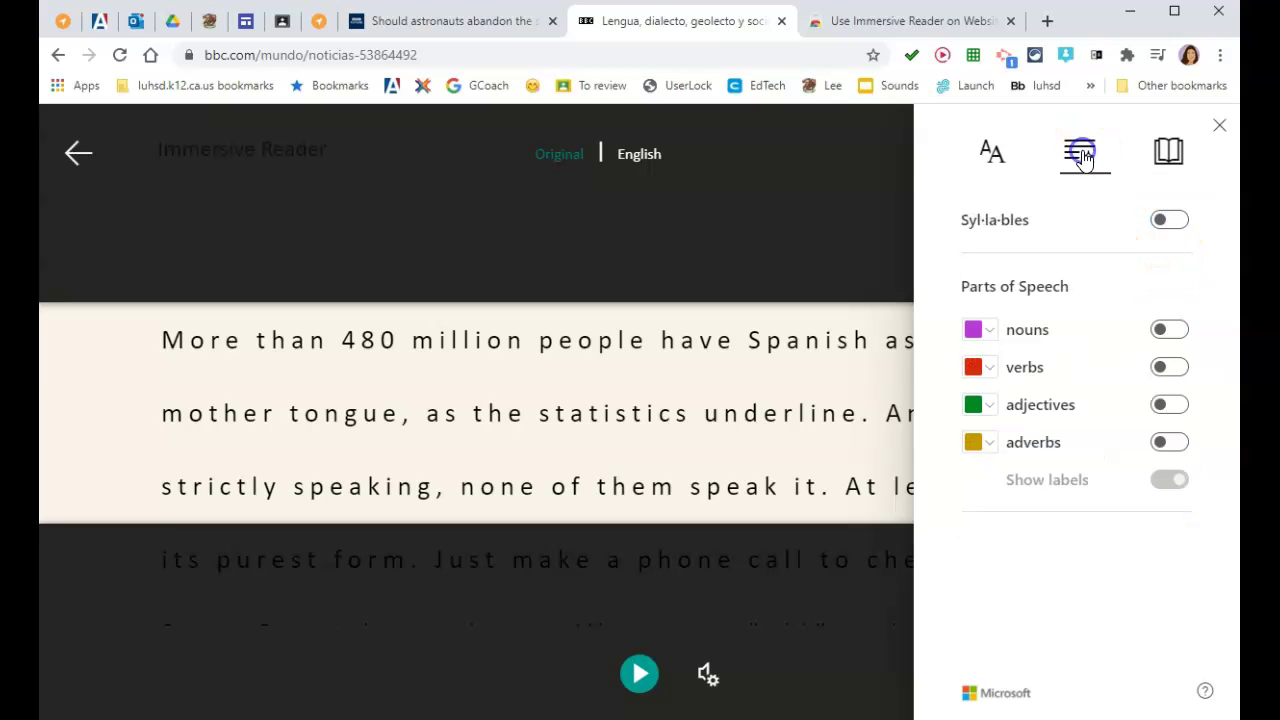
{"action": "left_click", "coordinate": [990, 165]}
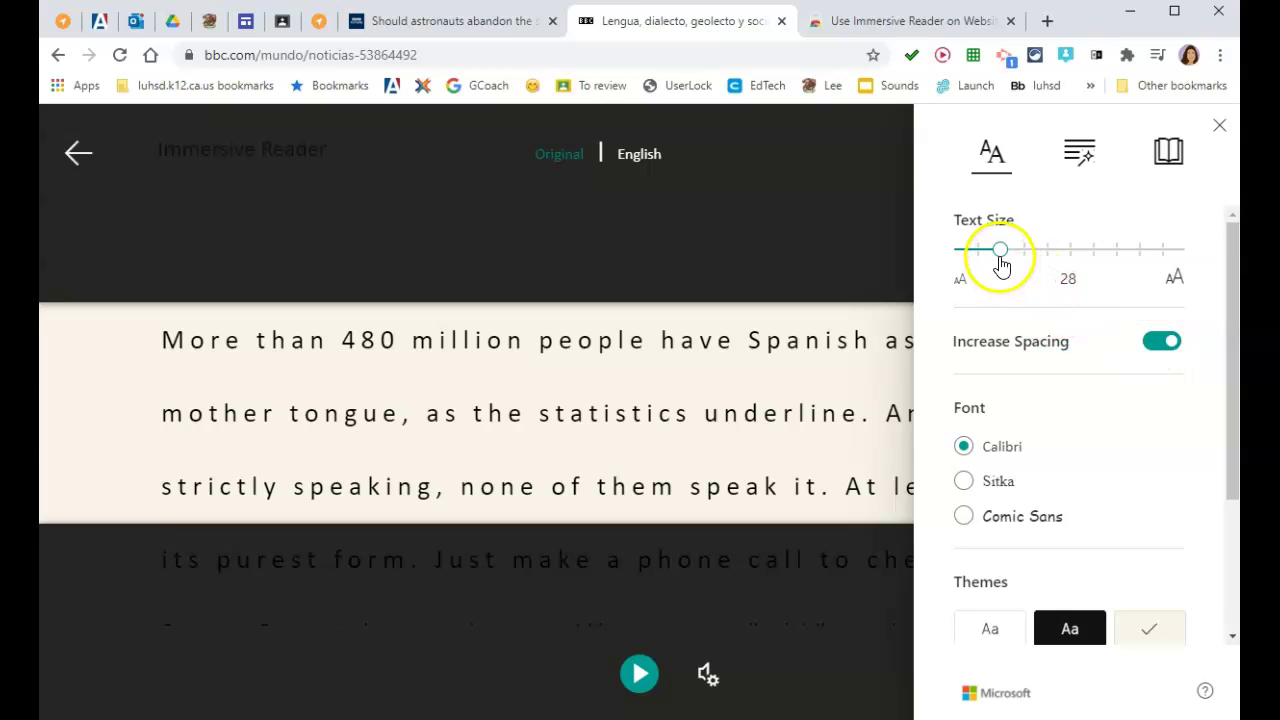
{"action": "left_click_drag", "start_coordinate": [987, 262], "coordinate": [980, 260]}
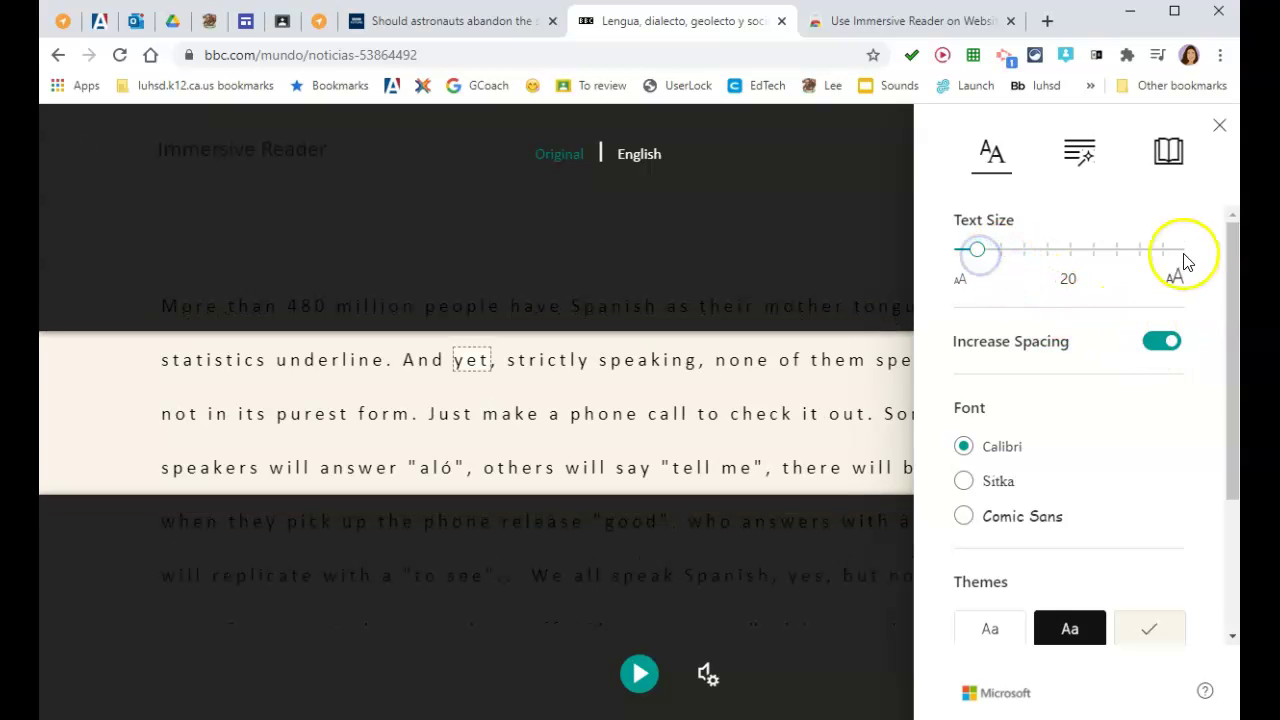
- Try Line Focus with five lines and turn Line Focus off
{"action": "left_click", "coordinate": [1169, 150]}
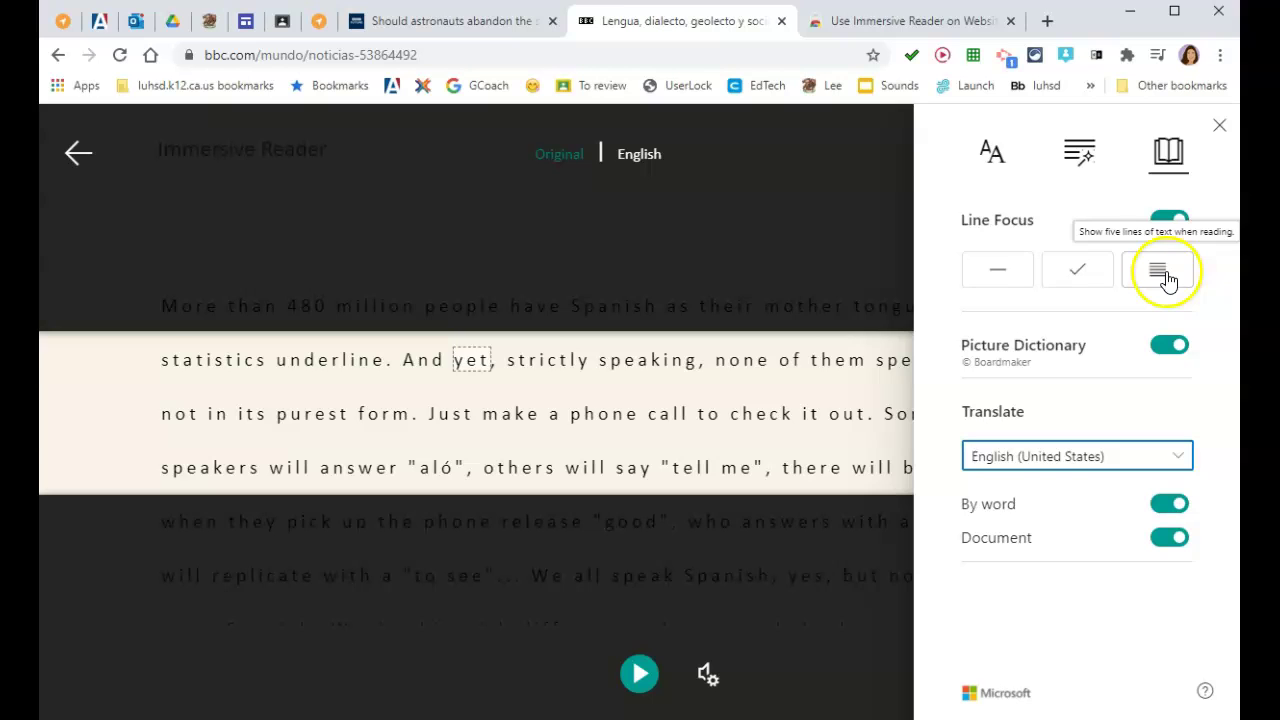
{"action": "left_click", "coordinate": [1166, 274]}
{"action": "left_click", "coordinate": [1170, 221]}
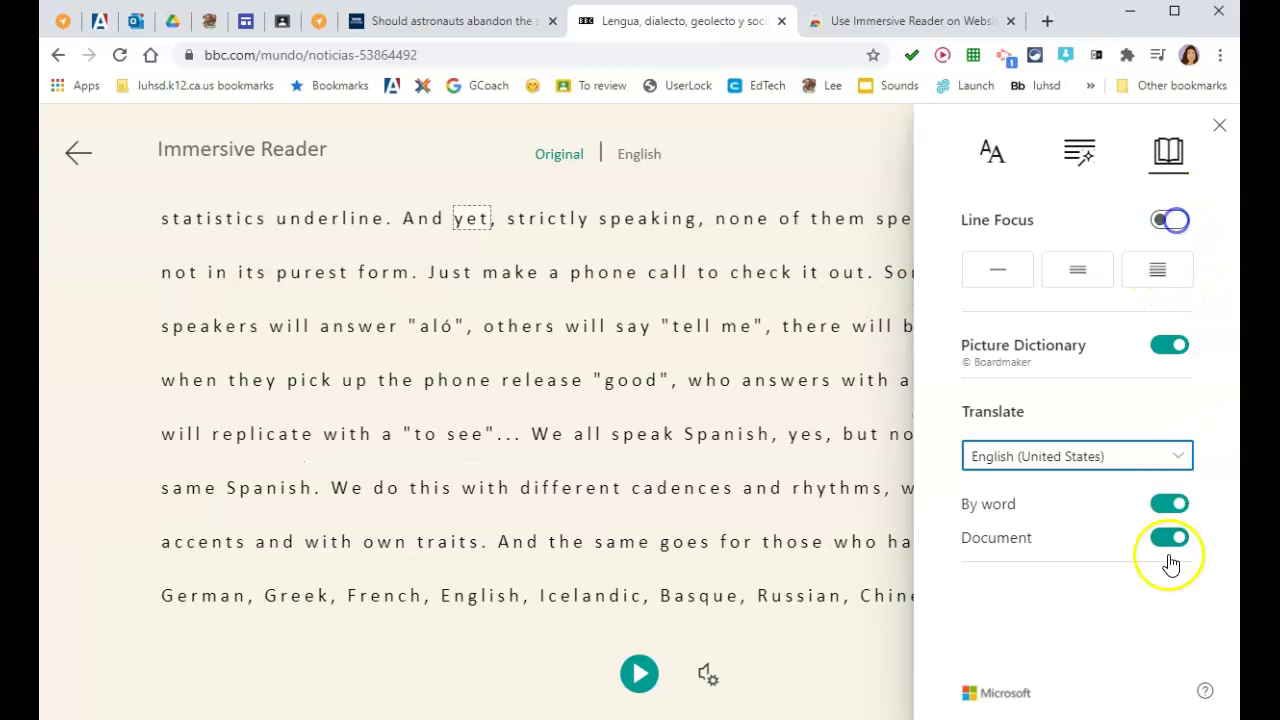
- Listen to a short part of the English translation and exit Immersive Reader
{"action": "left_click", "coordinate": [640, 675]}
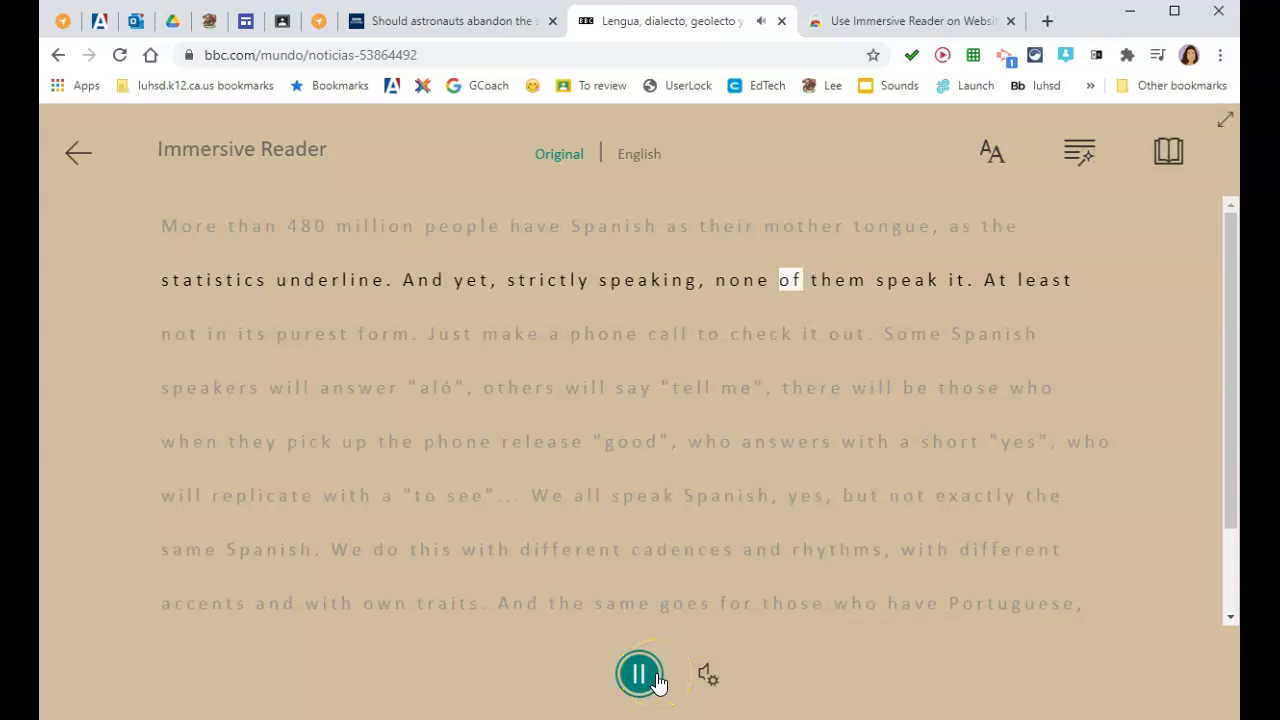
{"action": "left_click", "coordinate": [640, 675]}
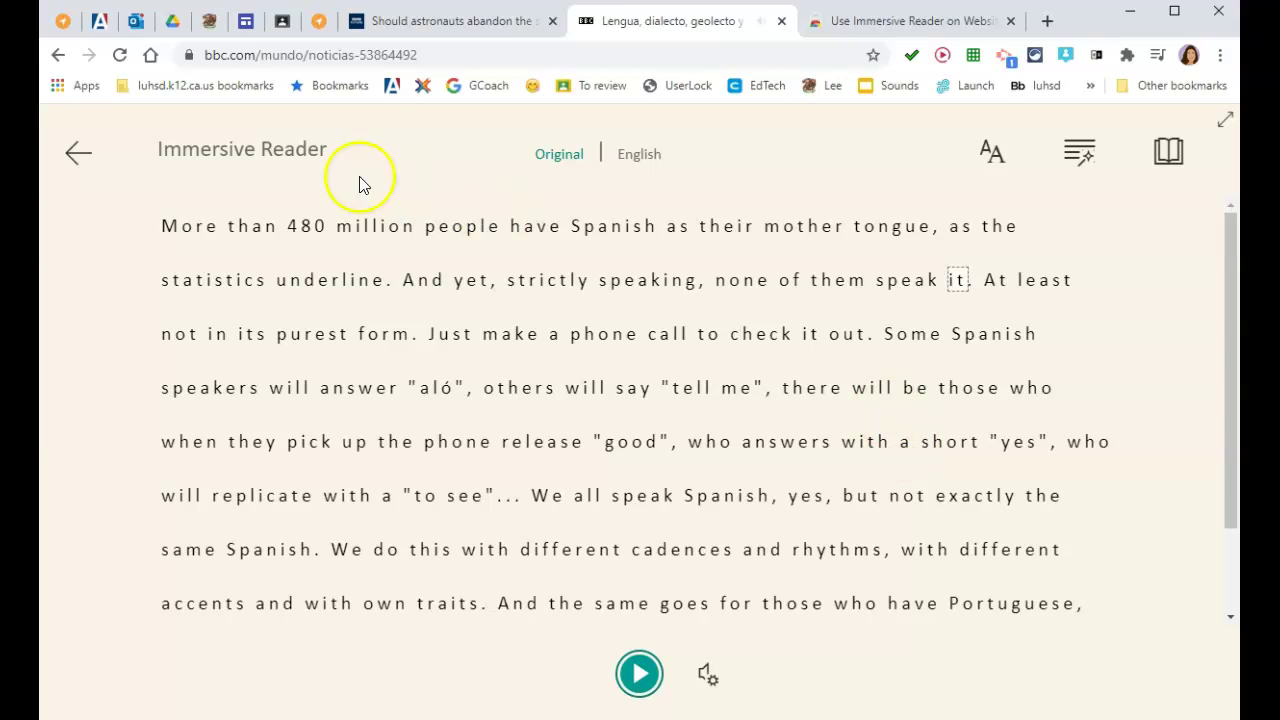
{"action": "left_click", "coordinate": [110, 156]}
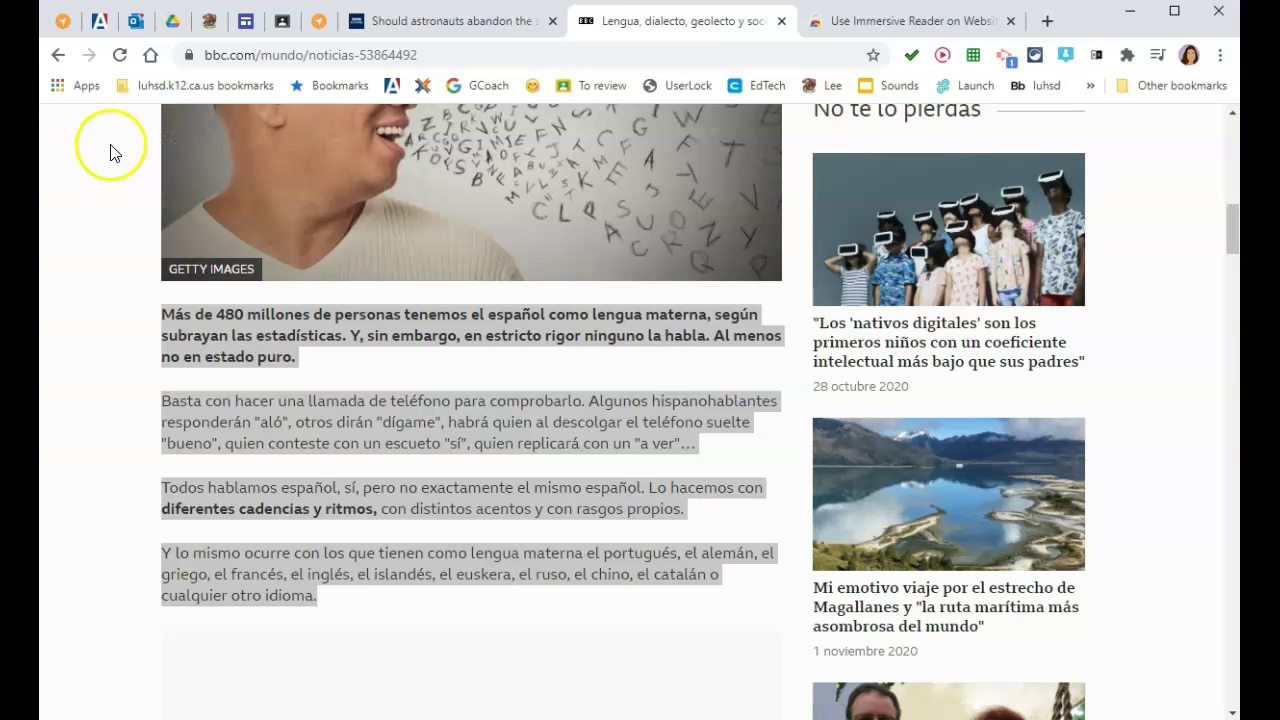
- In the space station article, exit the reader and open the two paragraphs from "I would certainly rate the ISS" to "from Earth" in Immersive Reader
{"action": "left_click", "coordinate": [445, 20]}
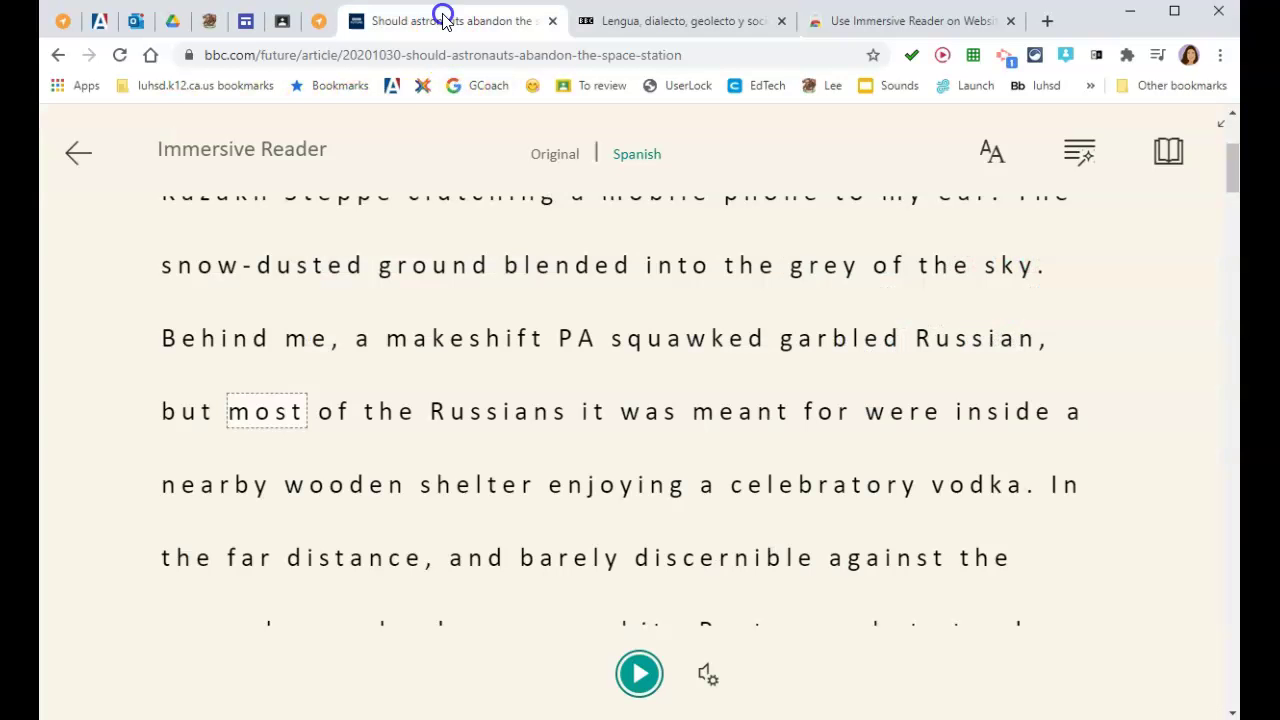
{"action": "left_click", "coordinate": [80, 176]}
{"action": "scroll", "coordinate": [793, 511], "scroll_direction": "down", "scroll_amount": 15}
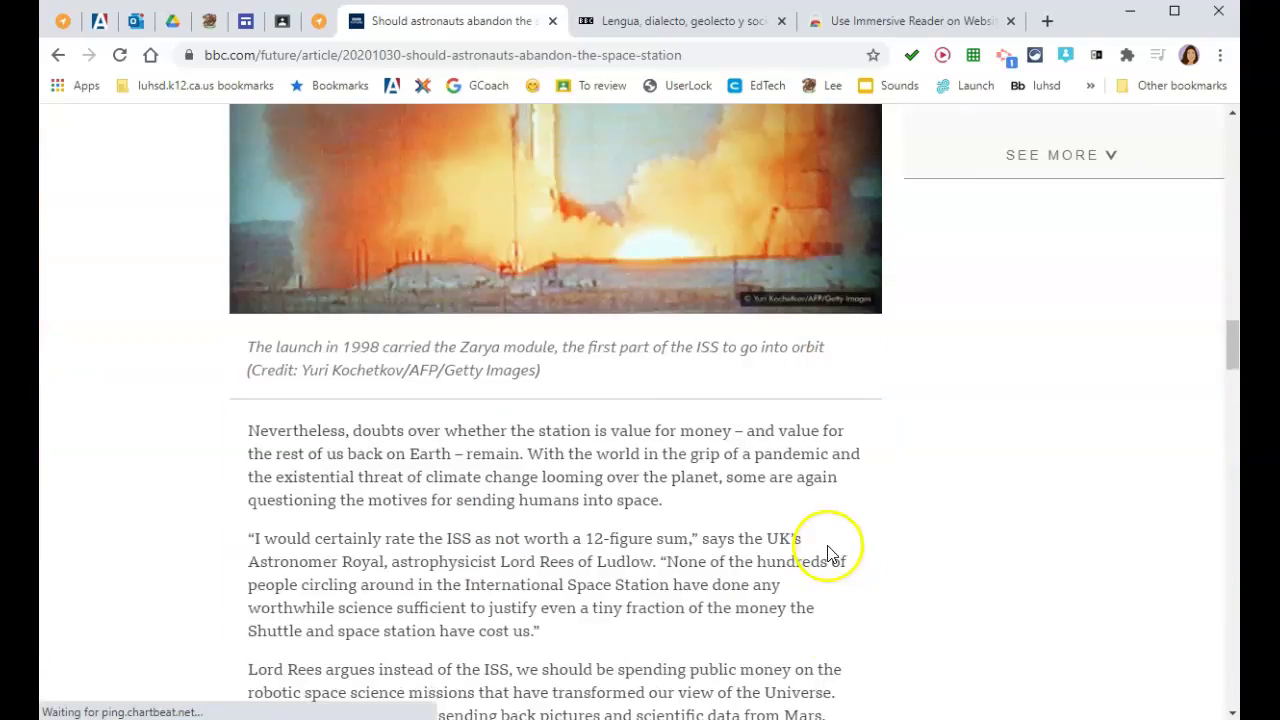
{"action": "scroll", "coordinate": [828, 553], "scroll_direction": "down", "scroll_amount": 4}
{"action": "left_click_drag", "start_coordinate": [623, 423], "coordinate": [241, 163]}
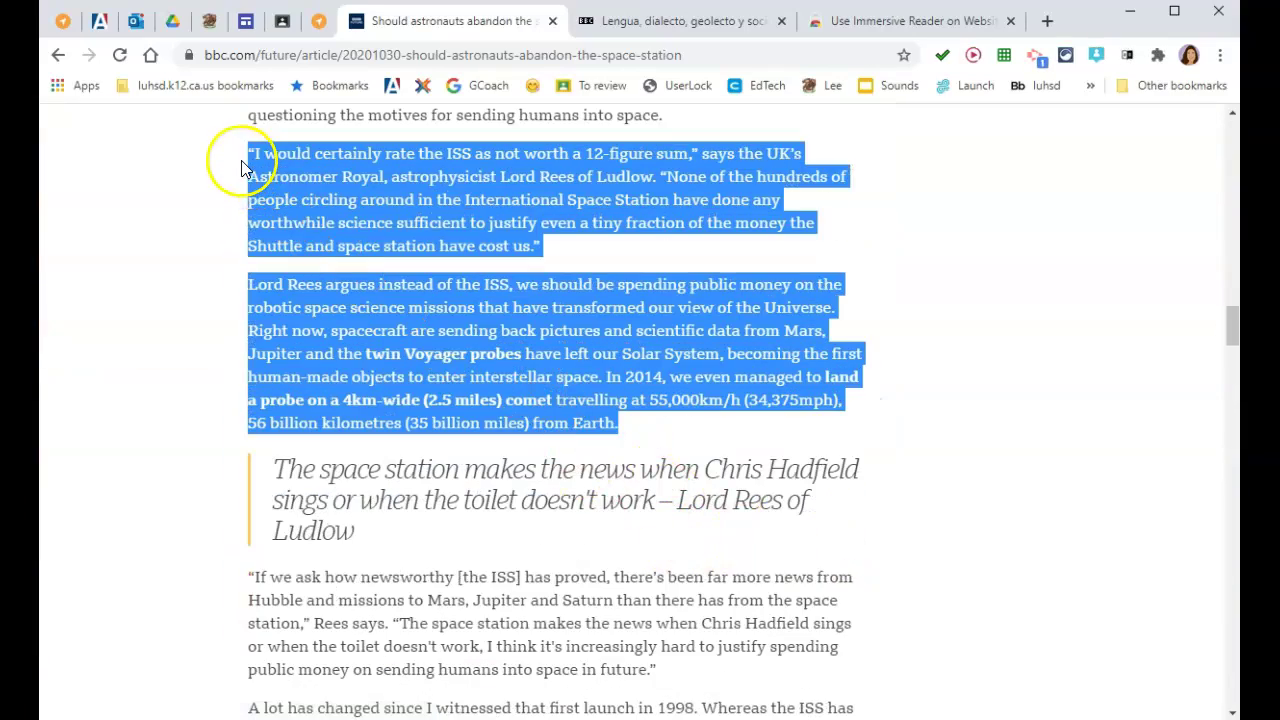
{"action": "right_click", "coordinate": [449, 176]}
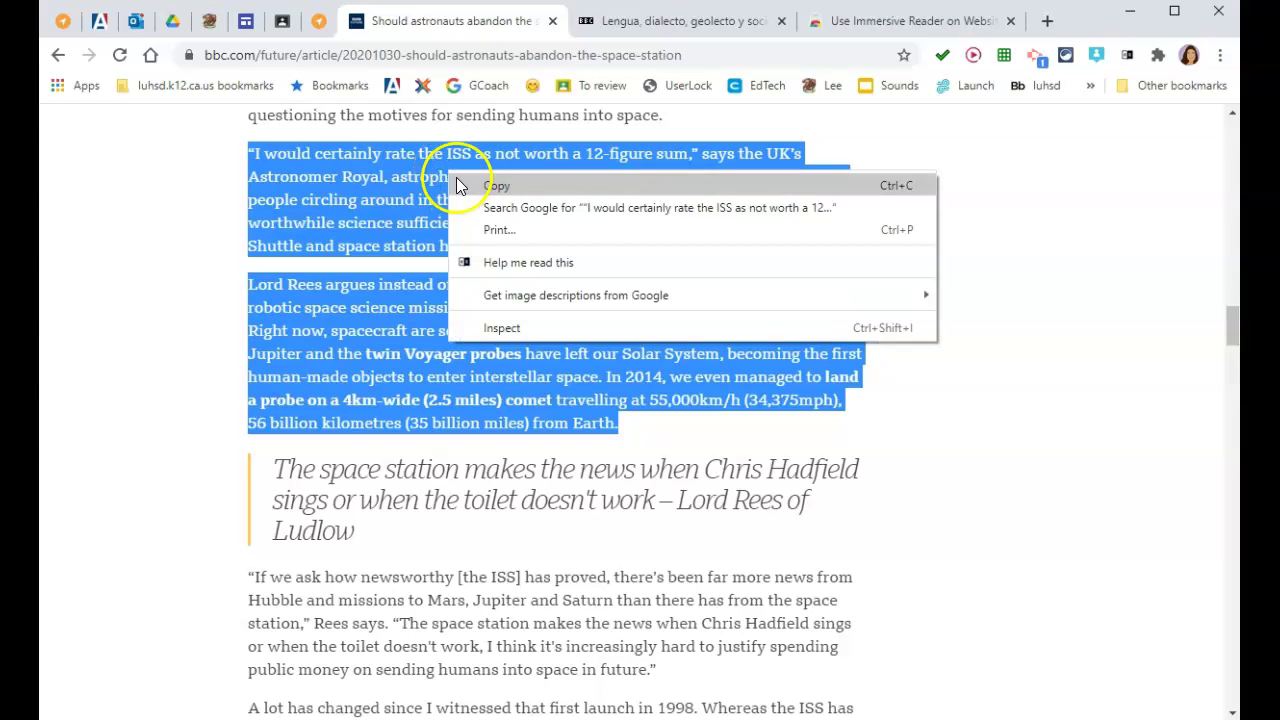
{"action": "left_click", "coordinate": [499, 263]}
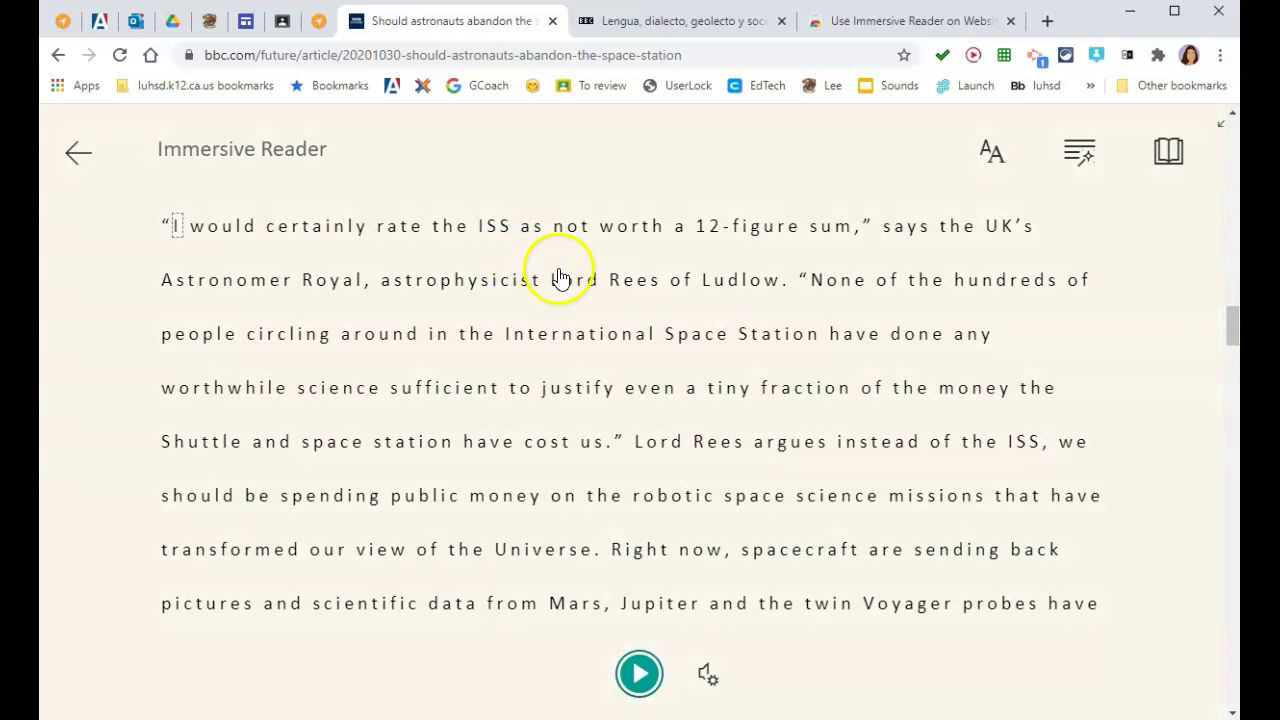
- Compare the Male and Female reading voices on the ISS passage, leaving the voice set to Female at speed 1
{"action": "left_click", "coordinate": [636, 676]}
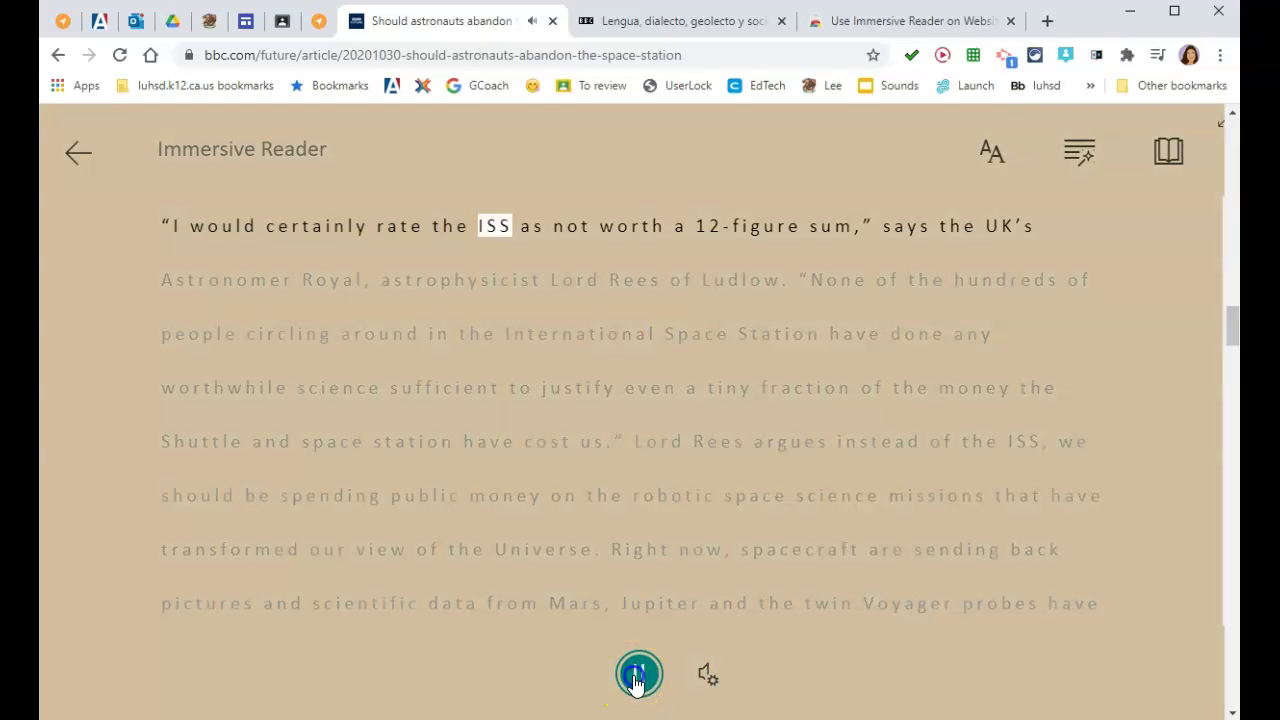
{"action": "left_click", "coordinate": [636, 678]}
{"action": "left_click", "coordinate": [710, 674]}
{"action": "left_click", "coordinate": [635, 443]}
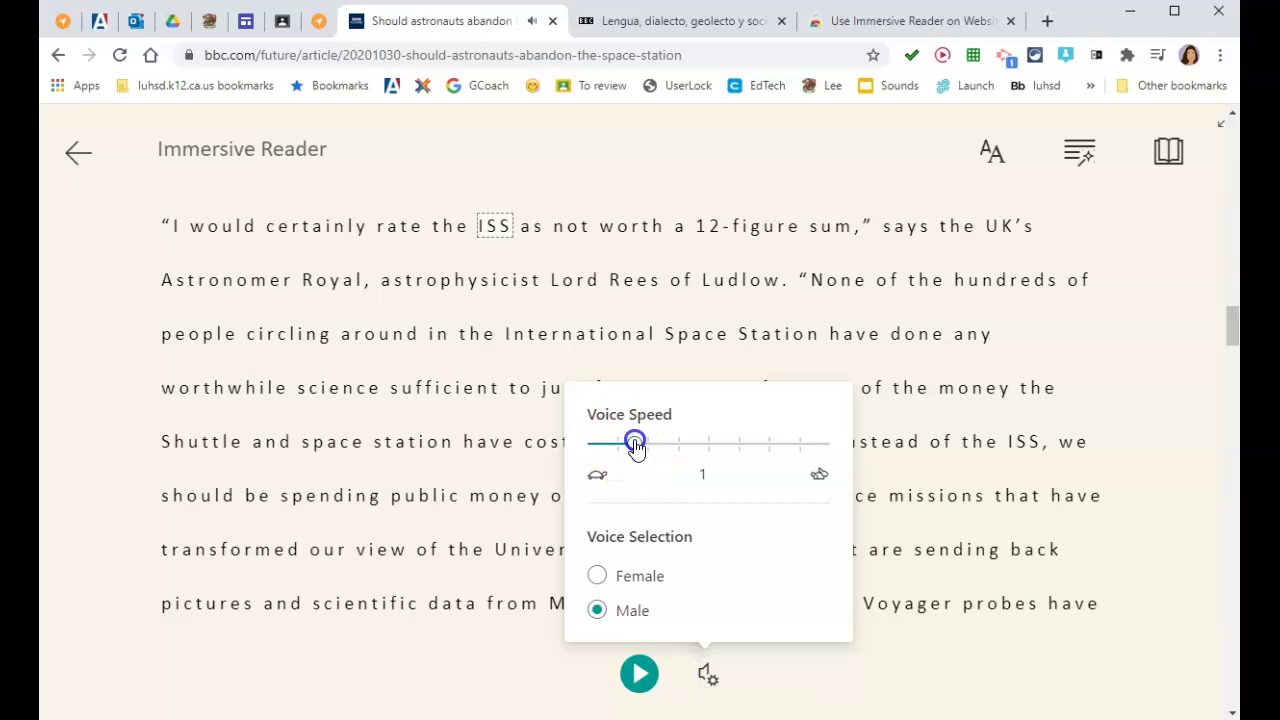
{"action": "left_click", "coordinate": [597, 575]}
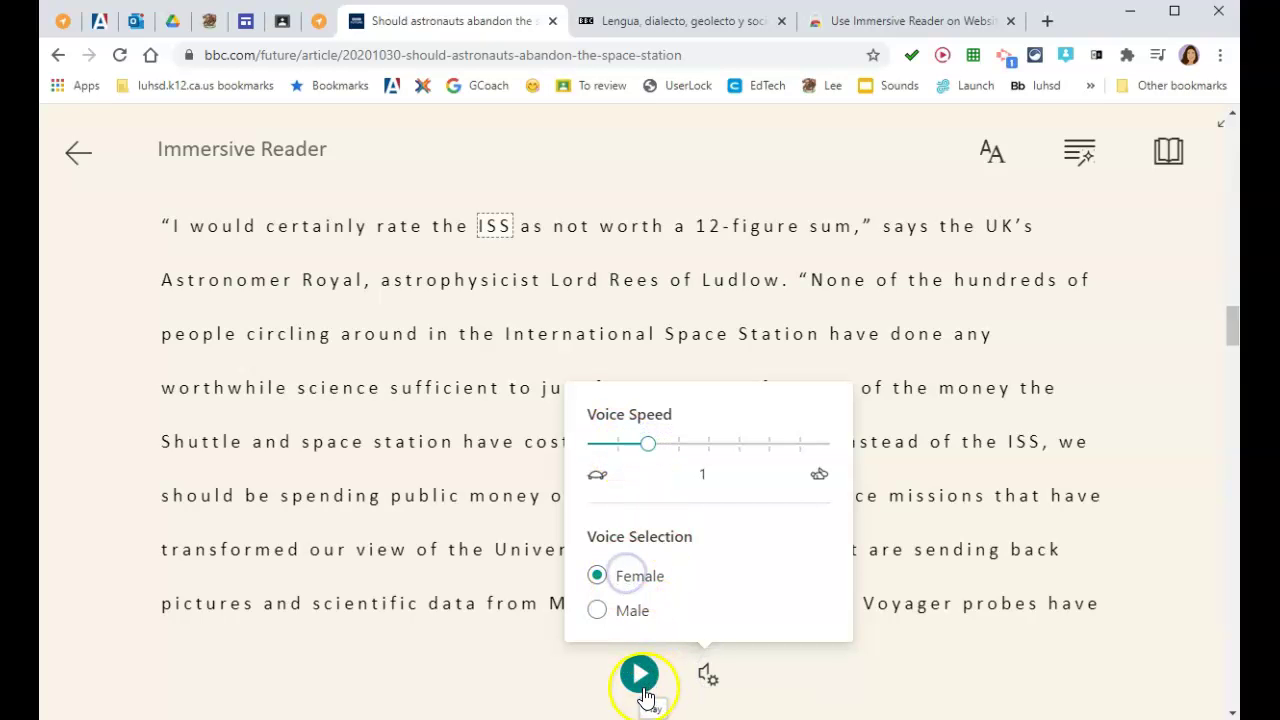
{"action": "left_click", "coordinate": [640, 677]}
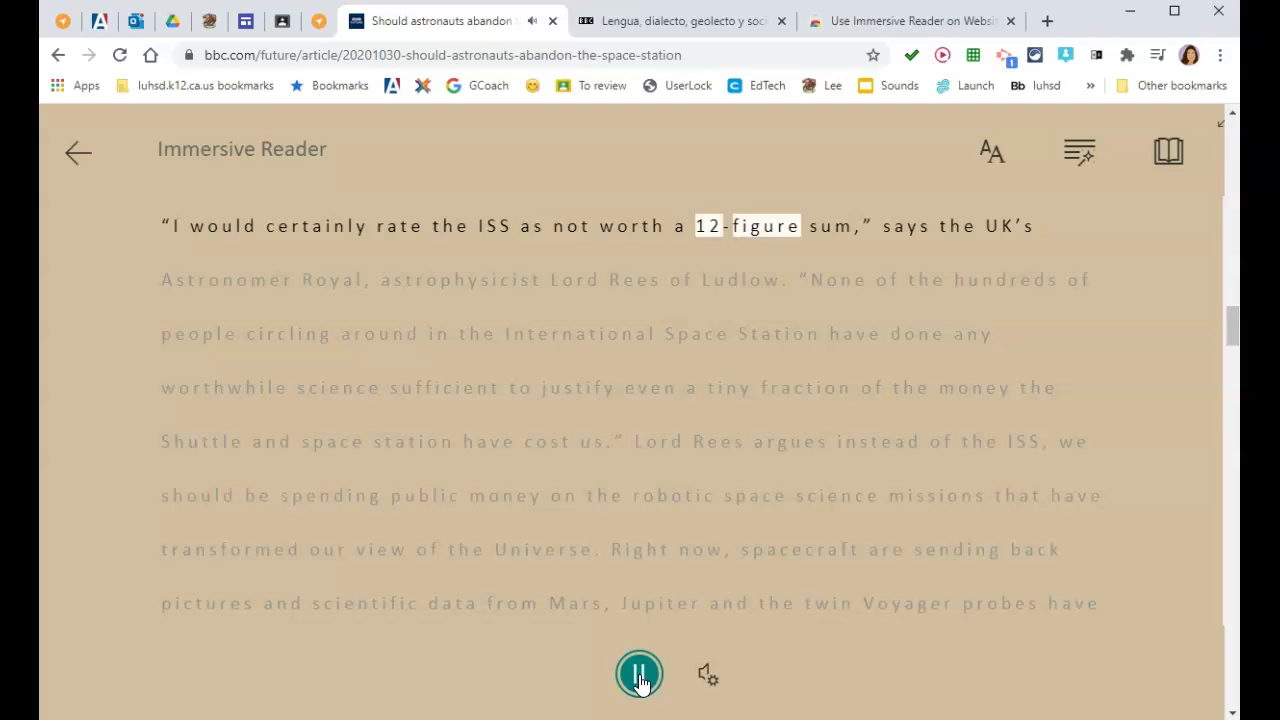
{"action": "left_click", "coordinate": [640, 678]}
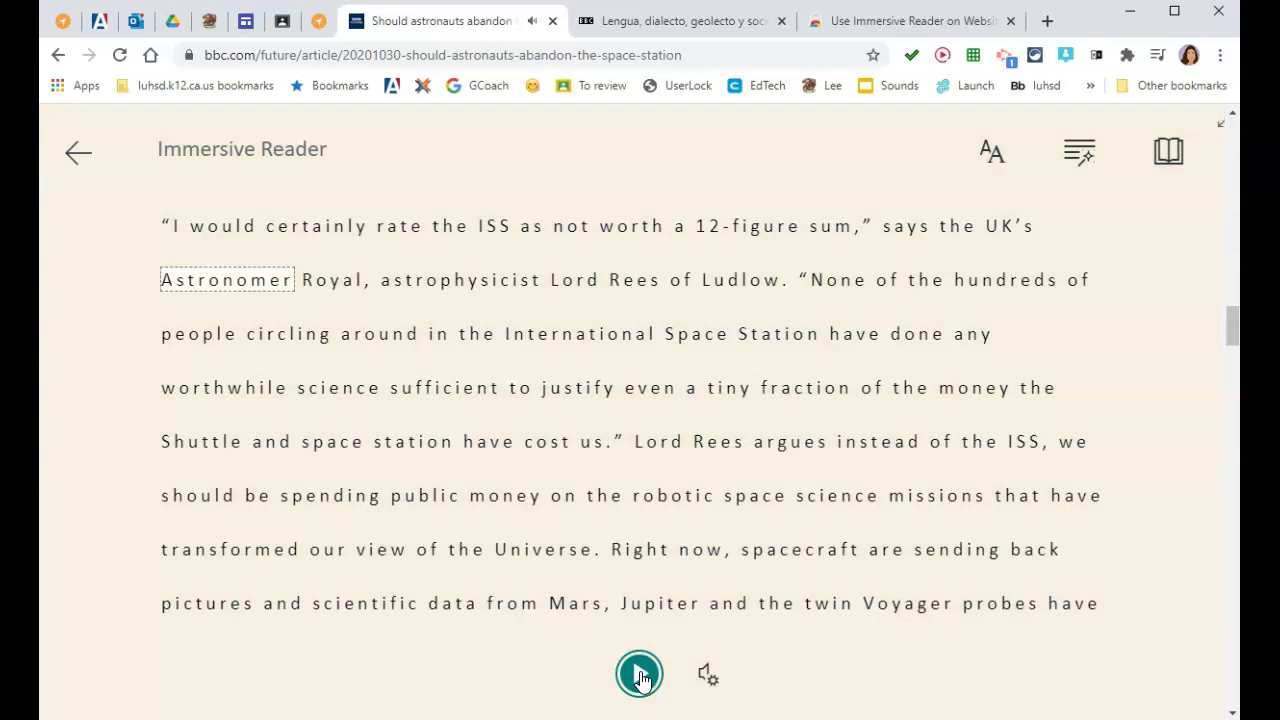